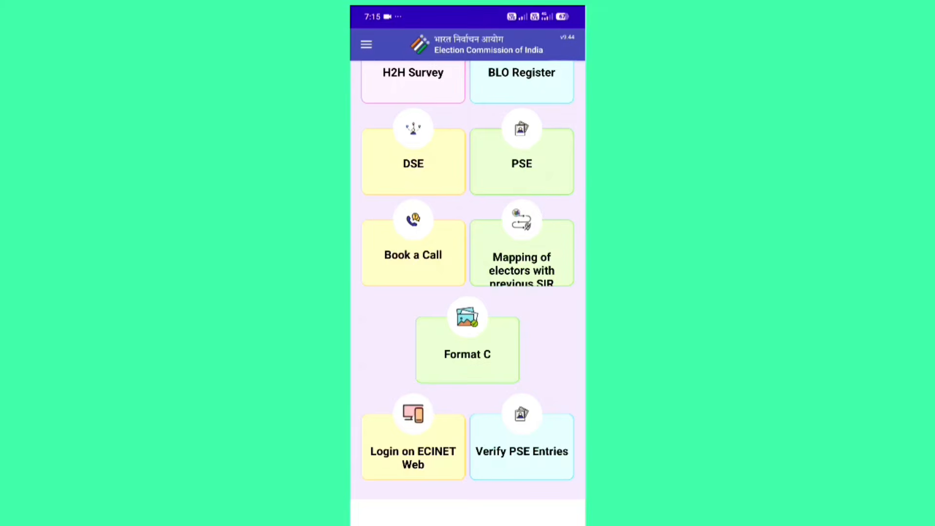
Open the mapped electors list under Map elector with previous SIR in the elector mapping section.
{"action": "left_click", "coordinate": [526, 258]}
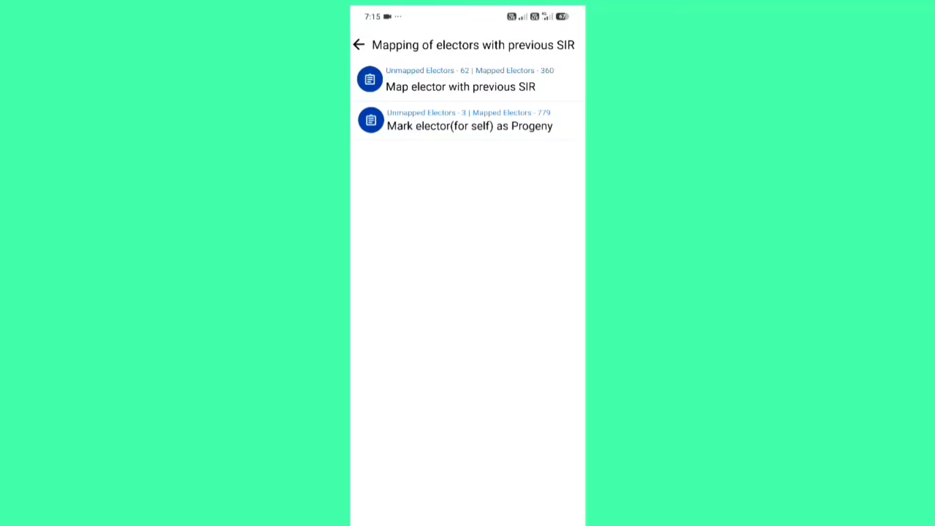
{"action": "left_click", "coordinate": [461, 87]}
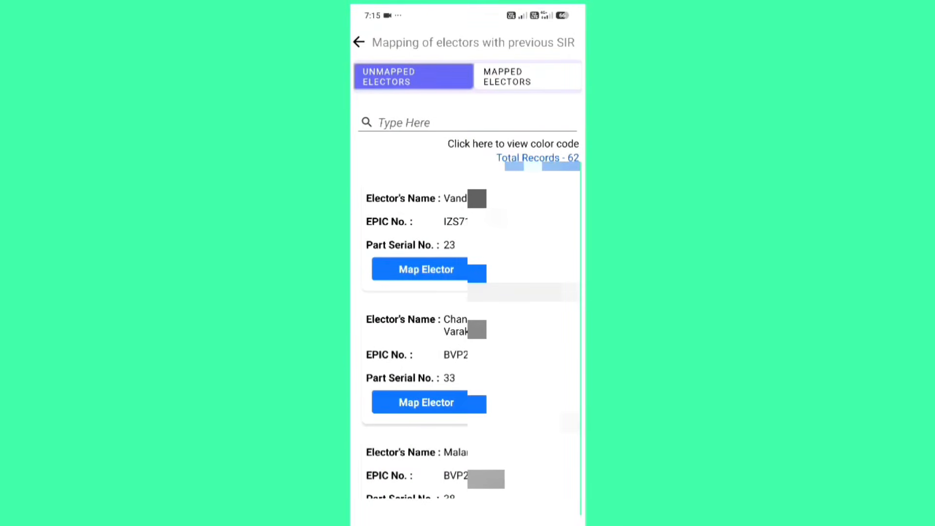
{"action": "left_click", "coordinate": [528, 74]}
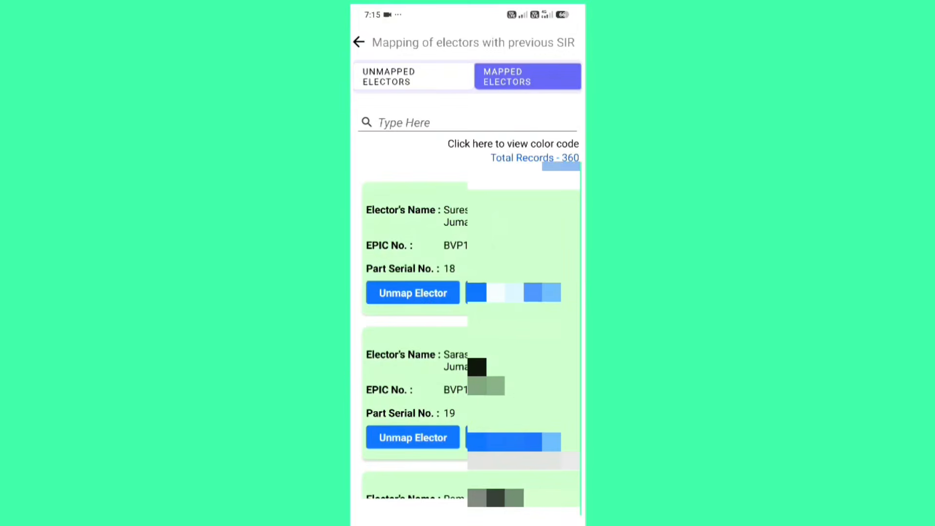
Review the unmap details of the mapped elector with part serial number 18 and cancel the unmapping.
{"action": "left_click", "coordinate": [413, 293]}
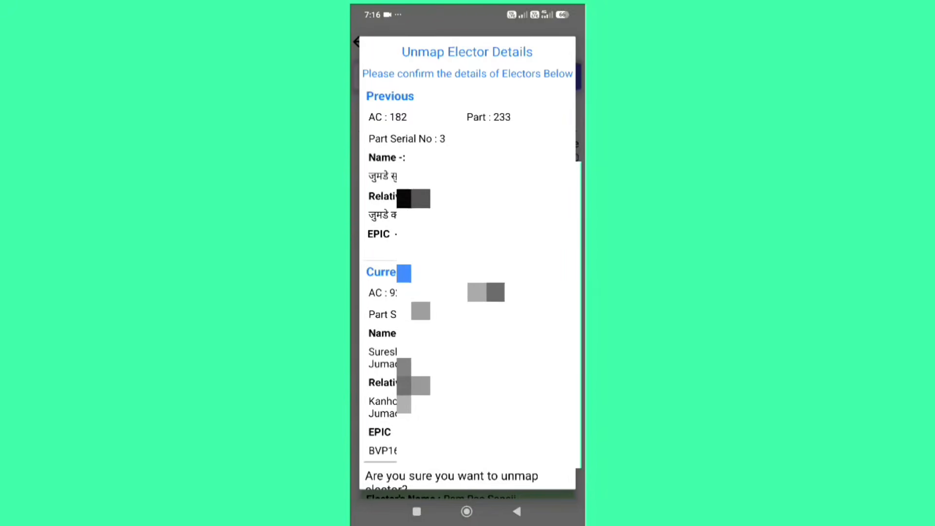
{"action": "scroll", "coordinate": [468, 263], "scroll_direction": "down", "scroll_amount": 2}
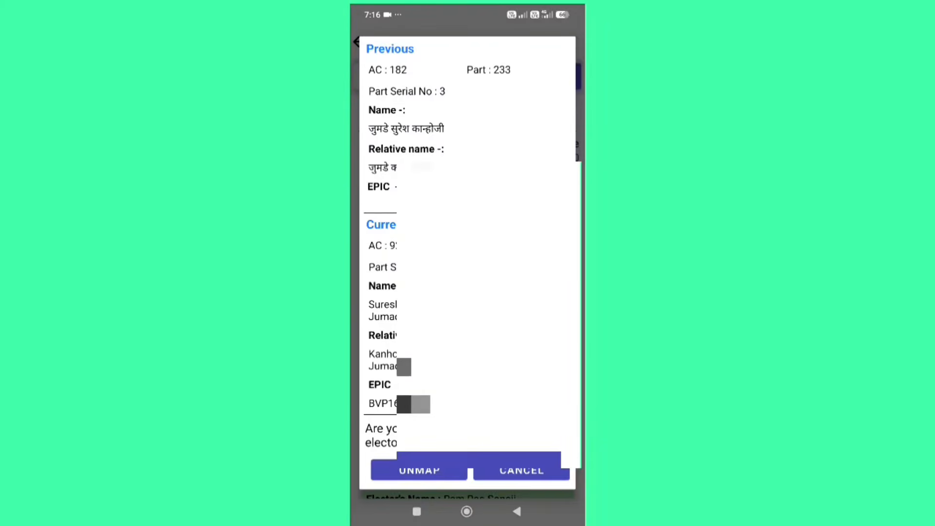
{"action": "left_click", "coordinate": [522, 470]}
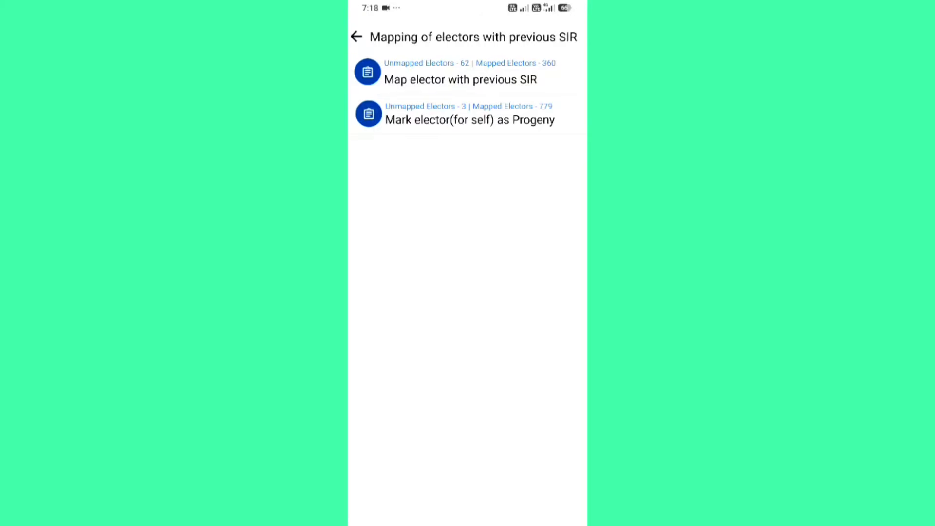
Open the mapped electors list under Mark elector(for self) as Progeny.
{"action": "left_click", "coordinate": [541, 119]}
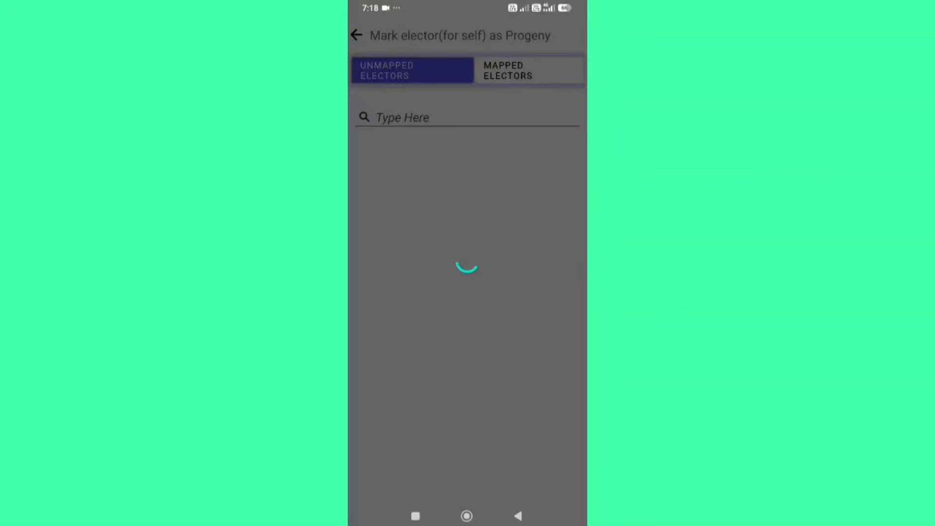
{"action": "left_click", "coordinate": [526, 72]}
{"action": "left_click", "coordinate": [528, 68]}
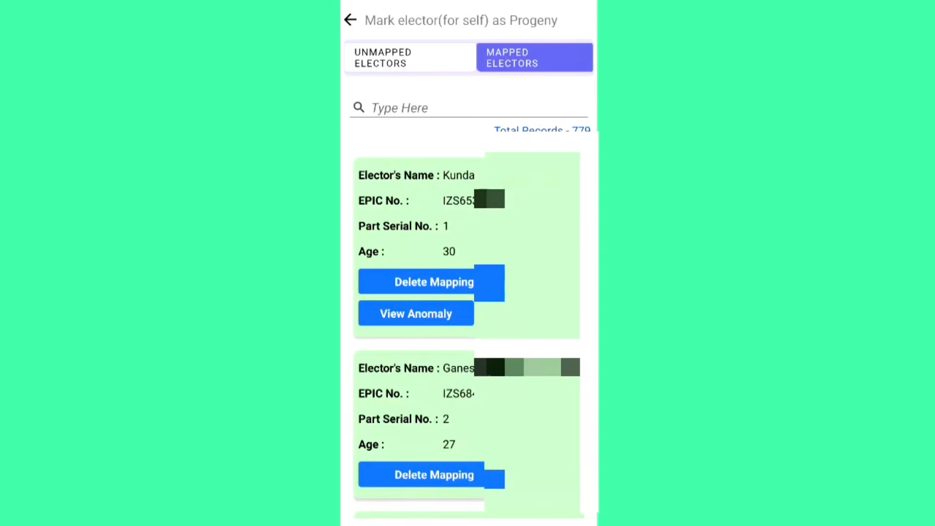
View the anomaly of the mapped progeny elector with part serial number 1, close it and look over the neighbouring entries.
{"action": "scroll", "coordinate": [466, 335], "scroll_direction": "down", "scroll_amount": 2}
{"action": "scroll", "coordinate": [467, 335], "scroll_direction": "up", "scroll_amount": 1}
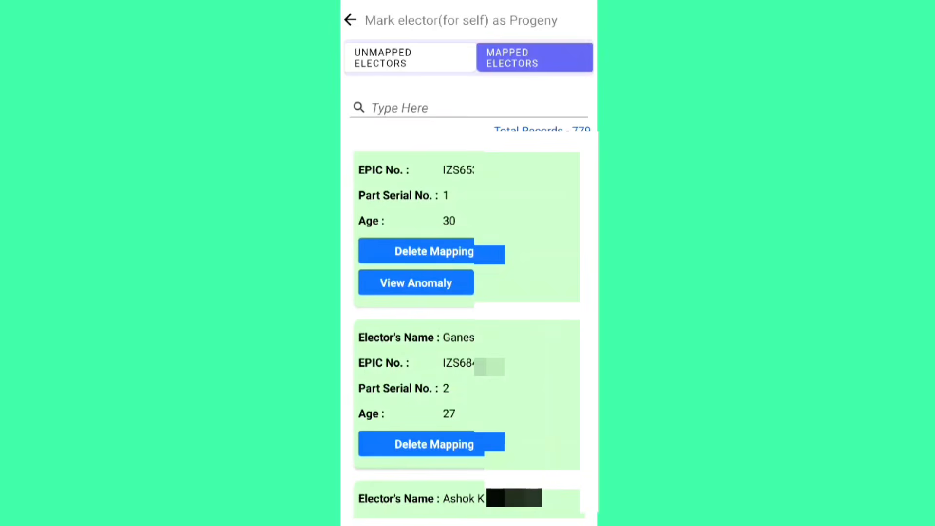
{"action": "left_click", "coordinate": [403, 289]}
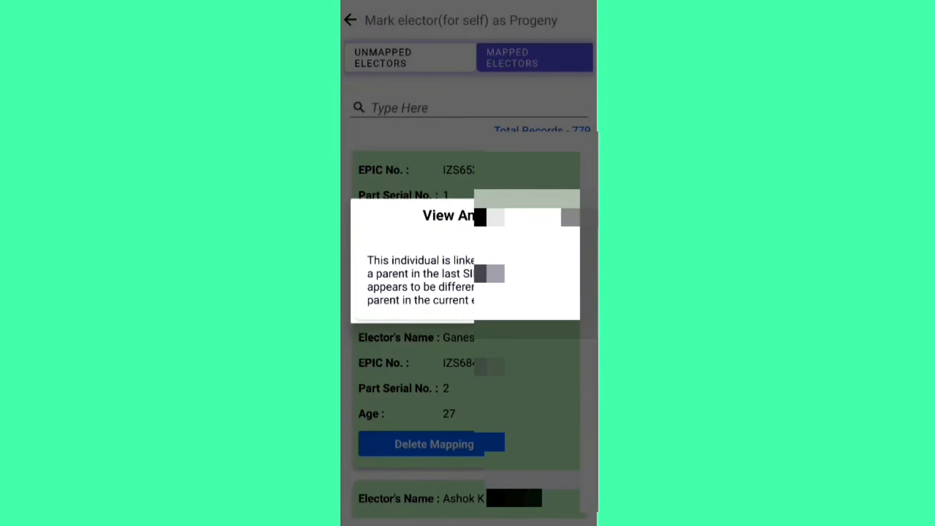
{"action": "key", "text": "Escape"}
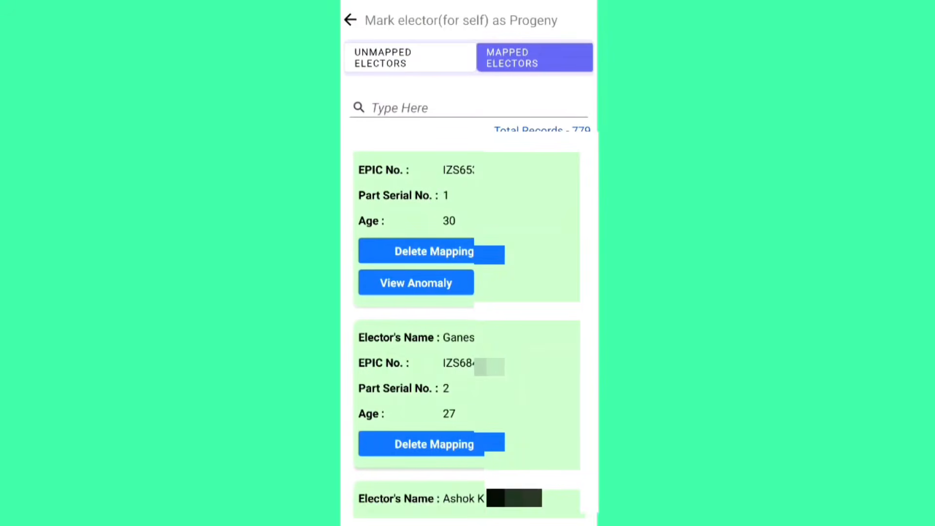
{"action": "scroll", "coordinate": [467, 334], "scroll_direction": "down", "scroll_amount": 2}
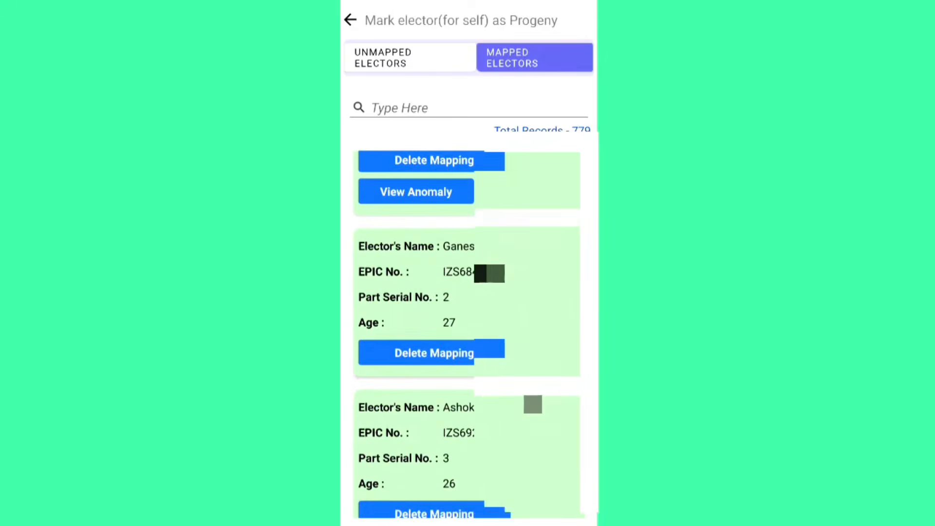
{"action": "scroll", "coordinate": [467, 334], "scroll_direction": "up", "scroll_amount": 3}
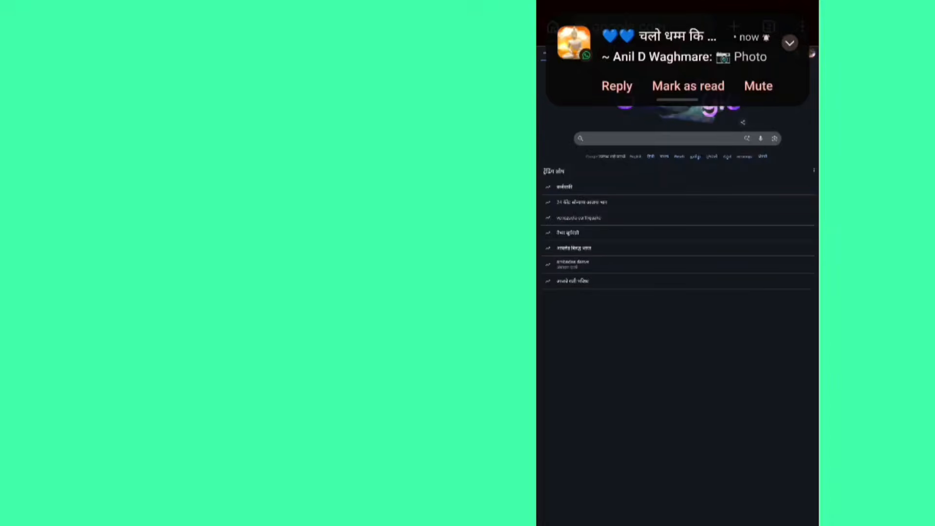
Switch to the Google page in the browser and enter ecinet.eci.gov.in as the search text.
{"action": "left_click", "coordinate": [677, 138]}
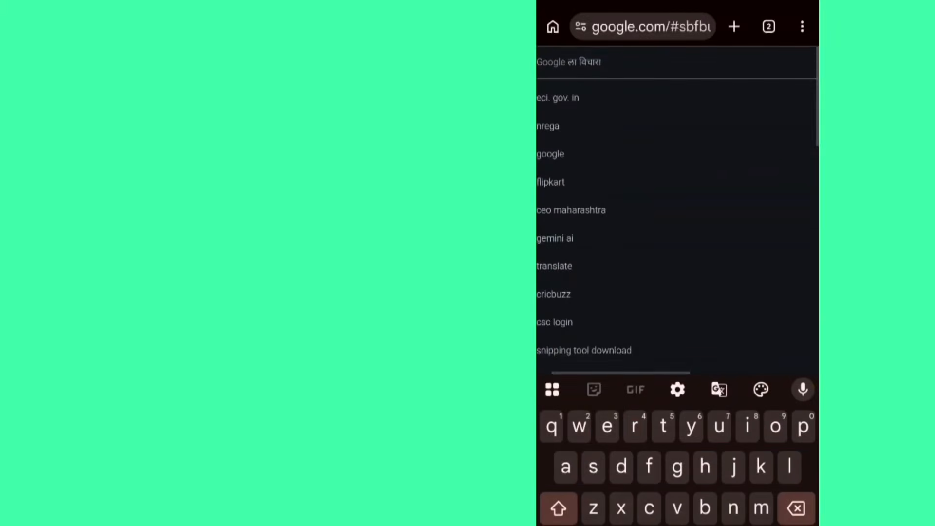
{"action": "type", "text": "ec"}
{"action": "left_click", "coordinate": [776, 282]}
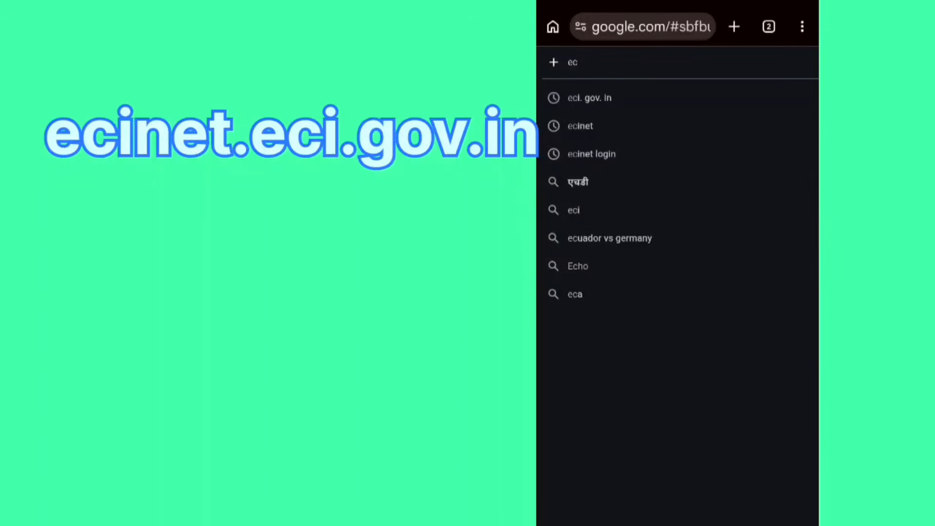
{"action": "left_click", "coordinate": [576, 61]}
{"action": "type", "text": "i"}
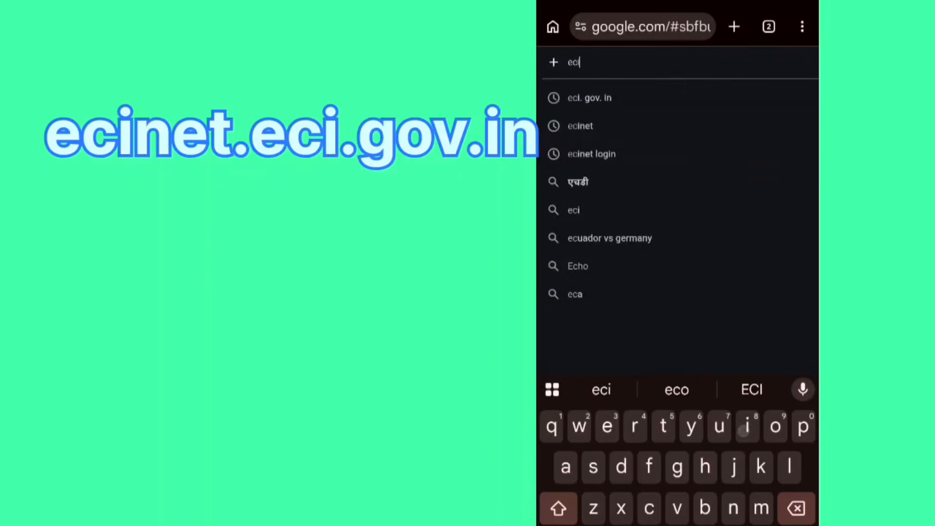
{"action": "type", "text": "ne"}
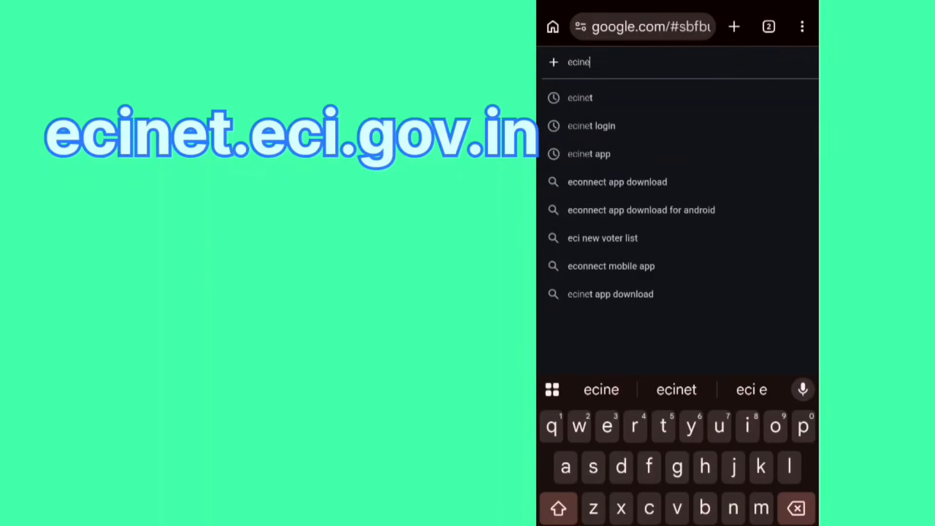
{"action": "type", "text": "t.e"}
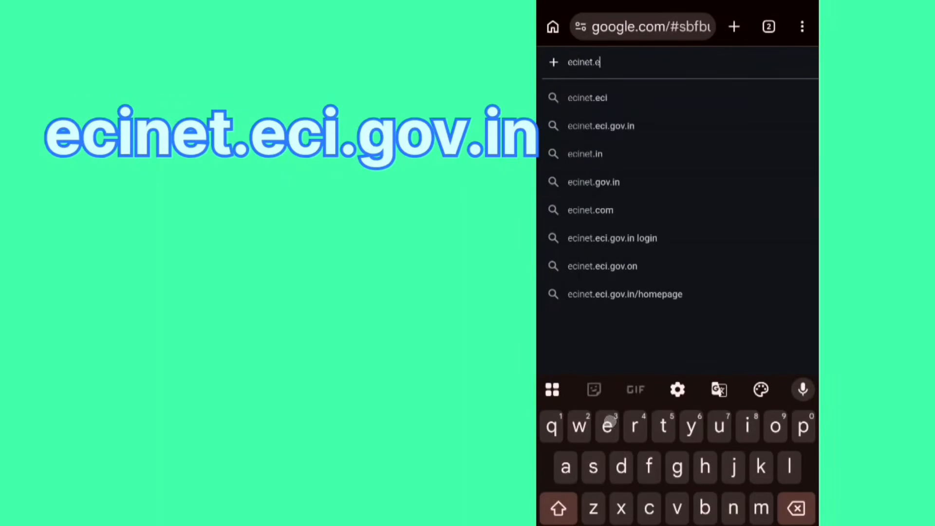
{"action": "type", "text": "ci.g"}
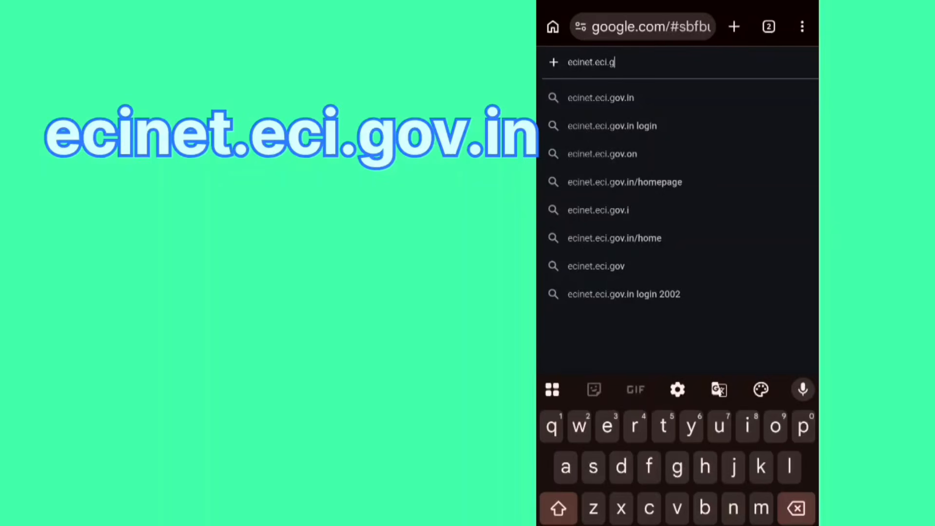
{"action": "type", "text": "ov.im"}
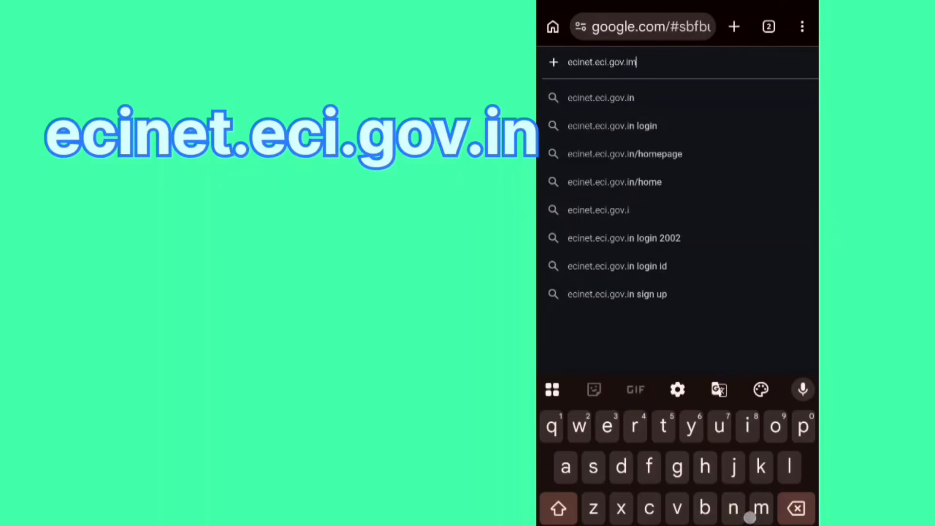
{"action": "key", "text": "BackSpace"}
{"action": "type", "text": "n"}
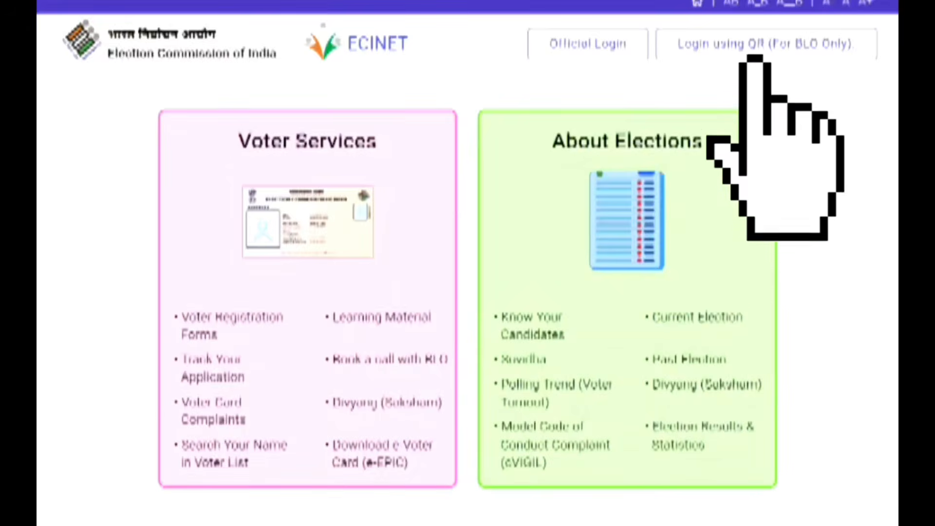
Log in to the ECINET website as BLO by scanning its QR code with the BLO app's Login on ECINET Web function.
{"action": "left_click", "coordinate": [785, 53]}
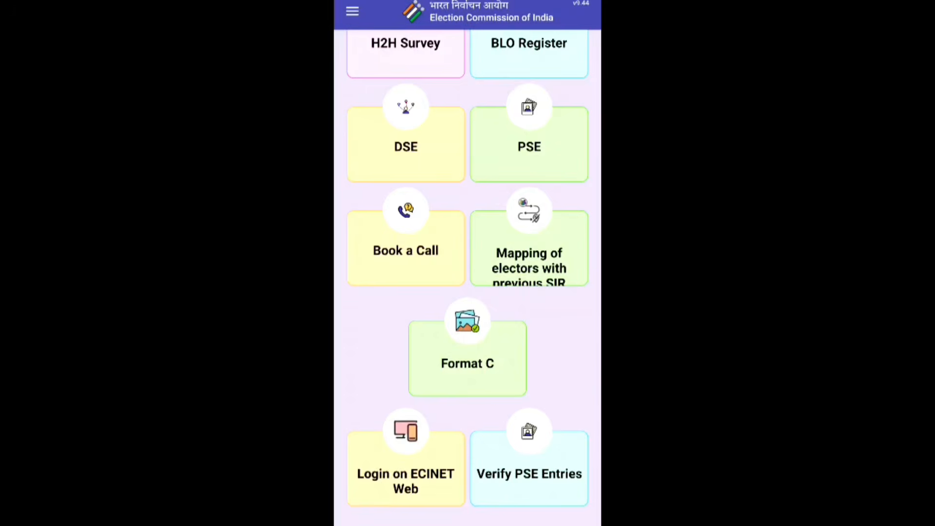
{"action": "left_click", "coordinate": [401, 471]}
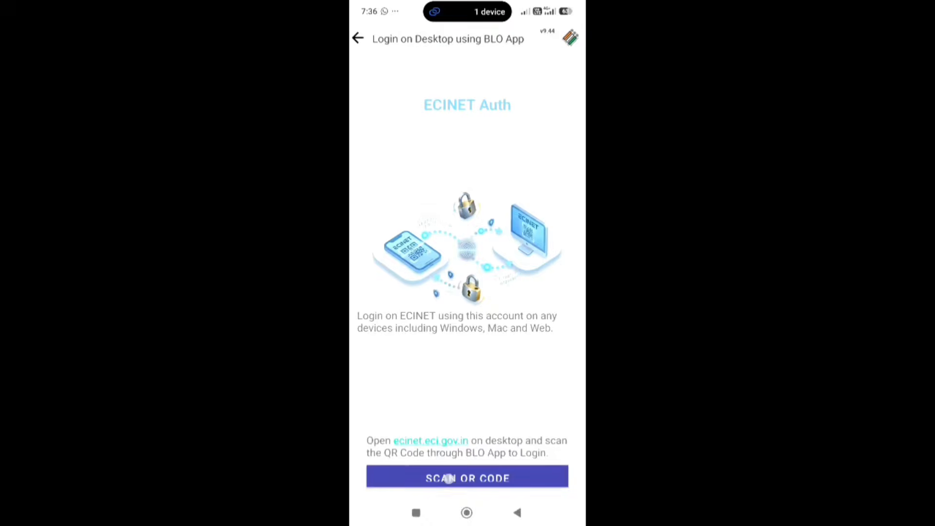
{"action": "left_click", "coordinate": [448, 479]}
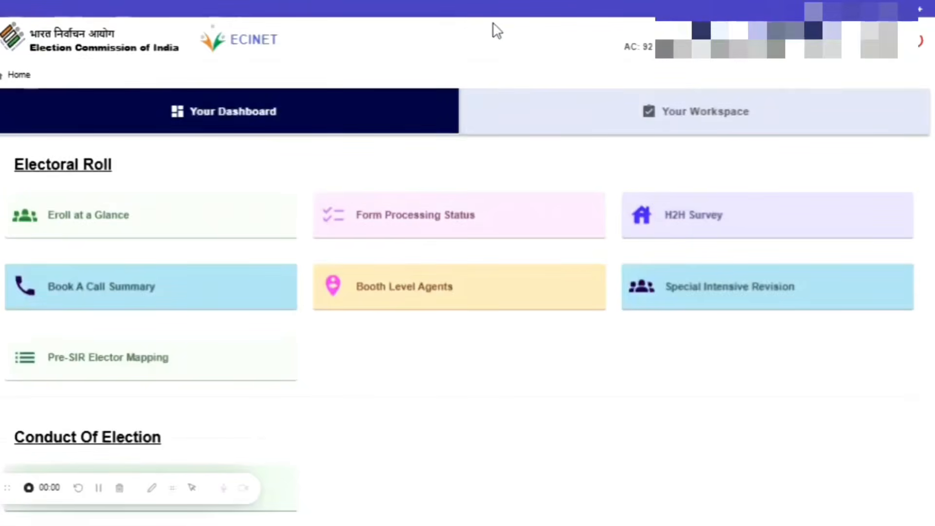
Open Pre-SIR Elector Mapping from the dashboard and load the Mapped Elector Report for part 61-Perjabad.
{"action": "scroll", "coordinate": [468, 29], "scroll_direction": "down", "scroll_amount": 2}
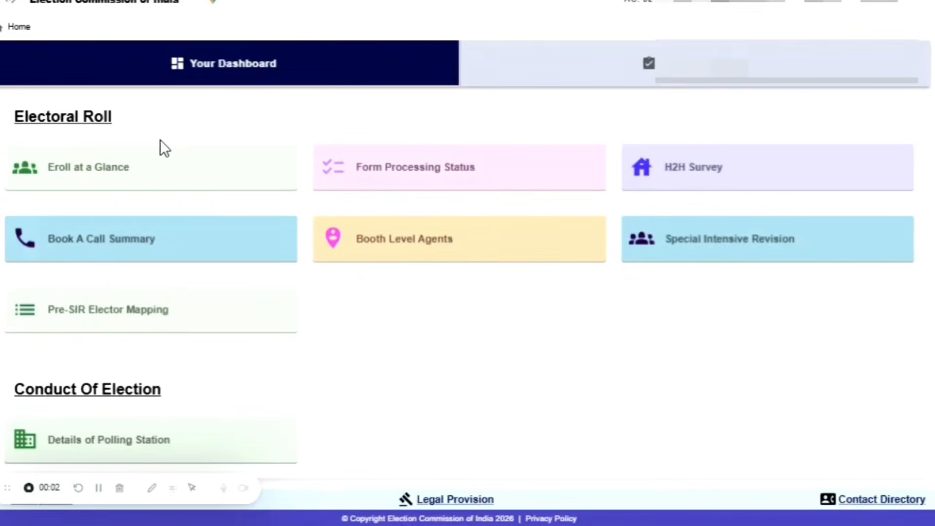
{"action": "left_click", "coordinate": [45, 316]}
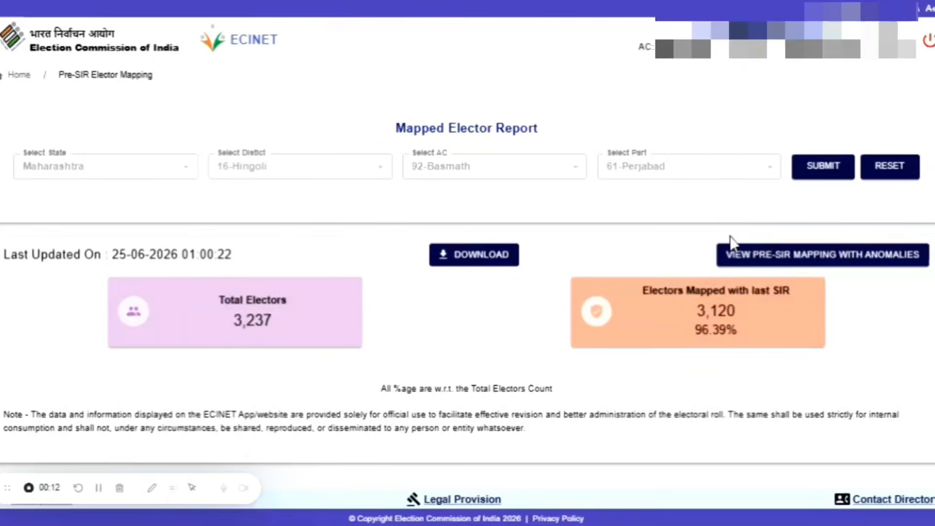
{"action": "left_click", "coordinate": [811, 171]}
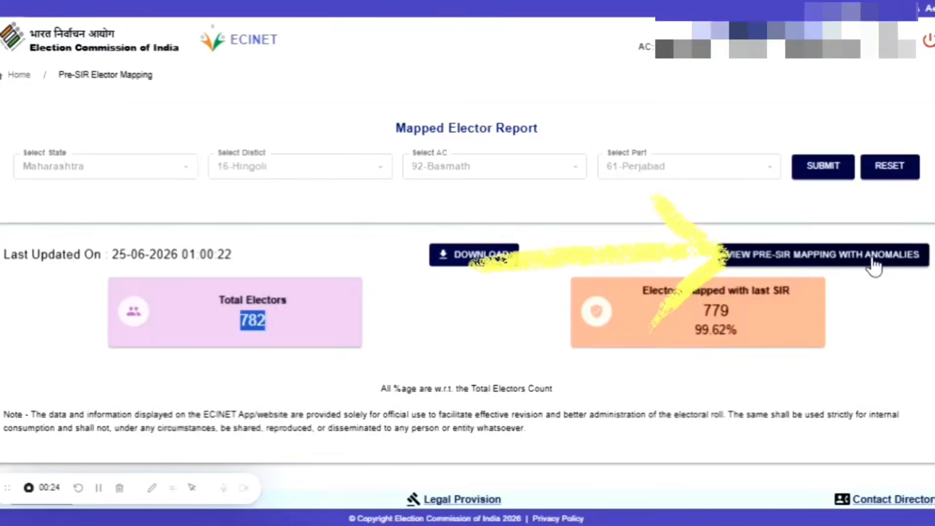
Open the Pre-SIR mapping with anomalies and review the elector totals and the heading of the current roll.
{"action": "left_click", "coordinate": [817, 265]}
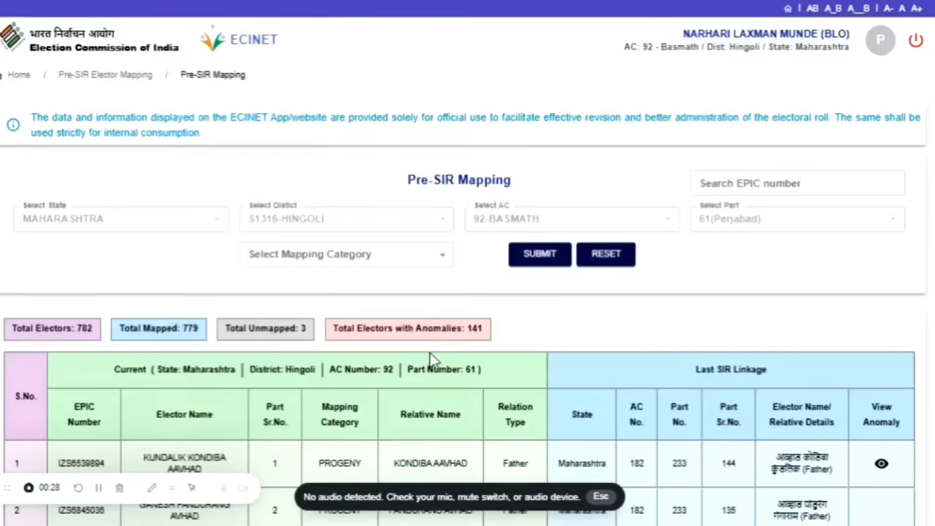
{"action": "scroll", "coordinate": [431, 352], "scroll_direction": "down", "scroll_amount": 4}
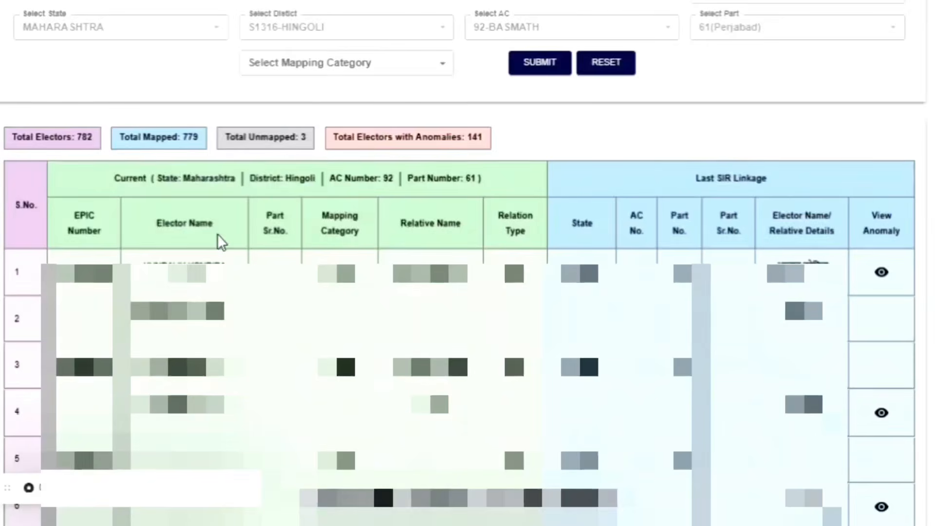
{"action": "left_click_drag", "start_coordinate": [13, 137], "coordinate": [495, 146]}
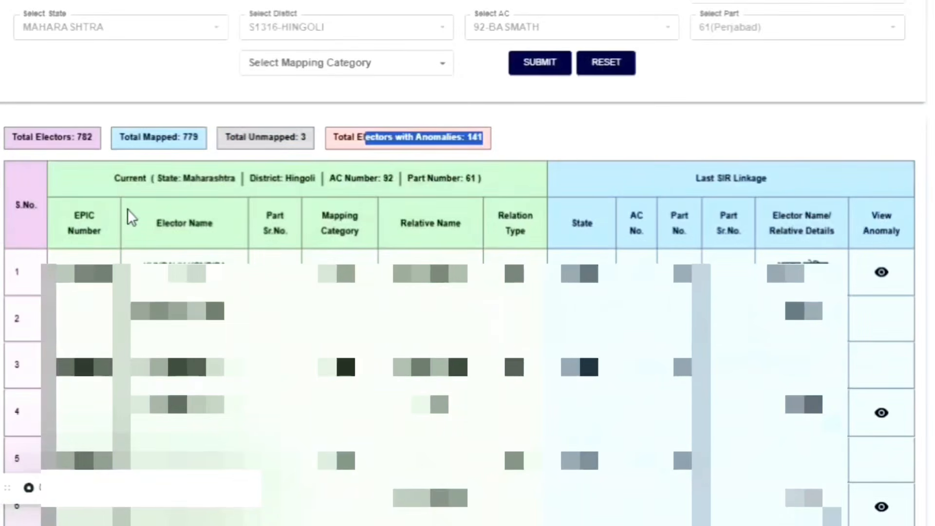
{"action": "left_click_drag", "start_coordinate": [107, 179], "coordinate": [484, 190]}
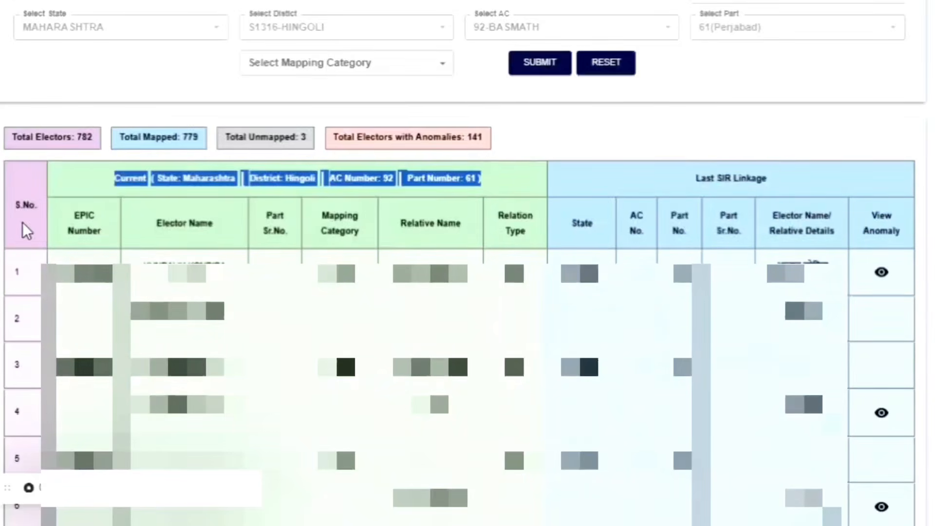
Review the current-roll columns, from serial number and EPIC Number through Mapping Category and its PROGENY entry to Relative Name and Relation Type.
{"action": "left_click", "coordinate": [22, 204]}
{"action": "left_click_drag", "start_coordinate": [80, 215], "coordinate": [107, 239]}
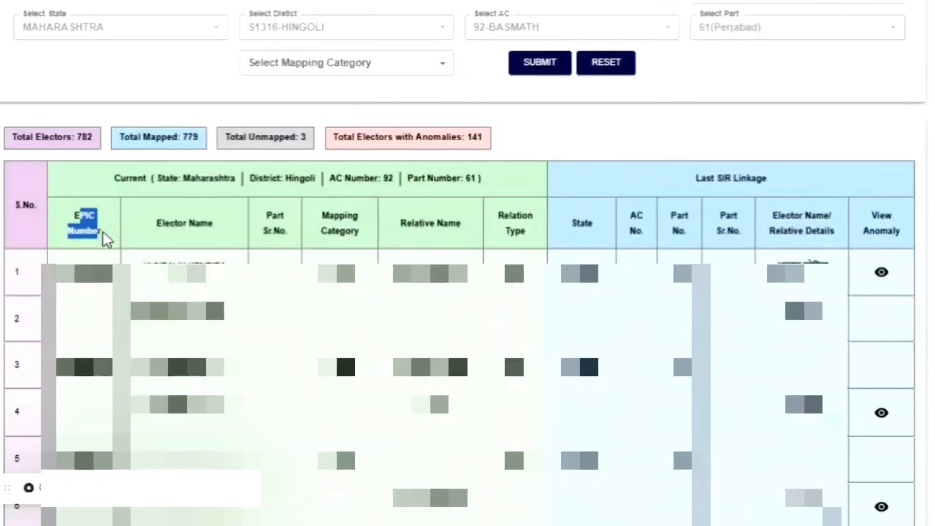
{"action": "left_click_drag", "start_coordinate": [162, 224], "coordinate": [359, 238]}
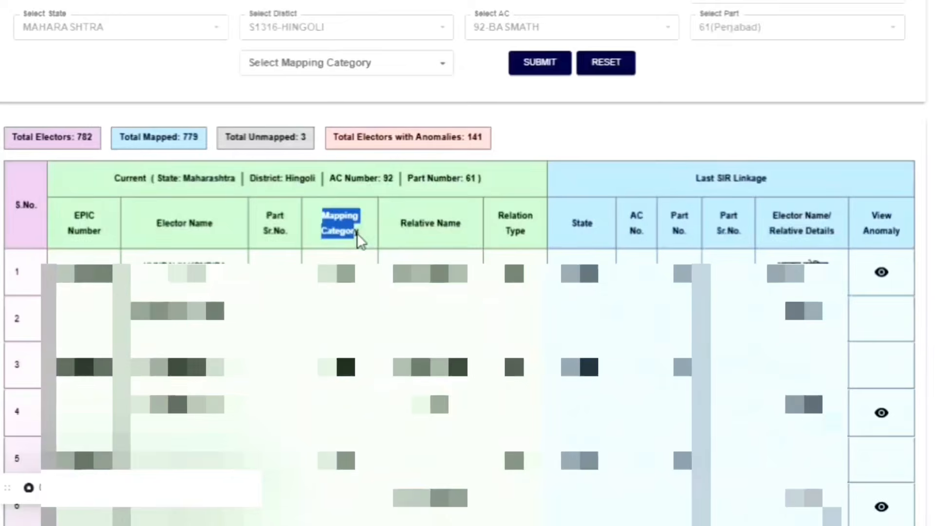
{"action": "scroll", "coordinate": [358, 239], "scroll_direction": "down", "scroll_amount": 2}
{"action": "double_click", "coordinate": [335, 184]}
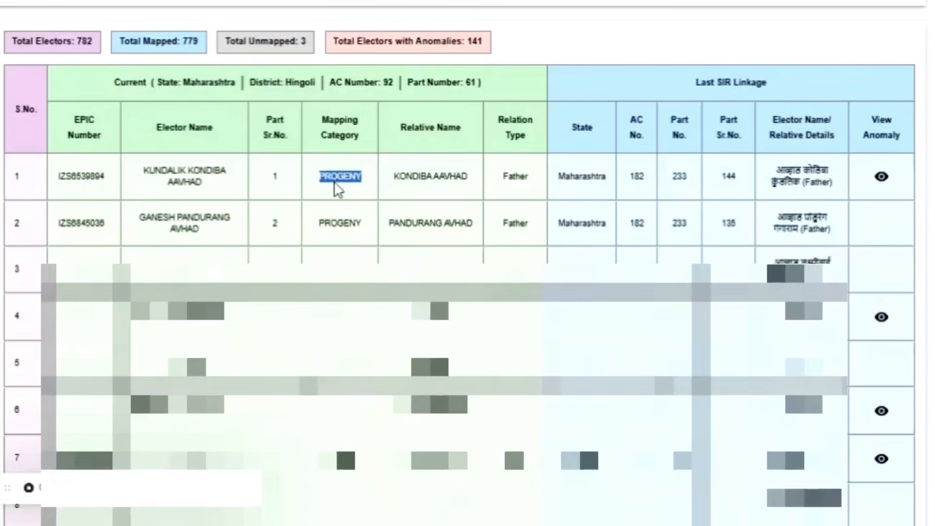
{"action": "triple_click", "coordinate": [427, 137]}
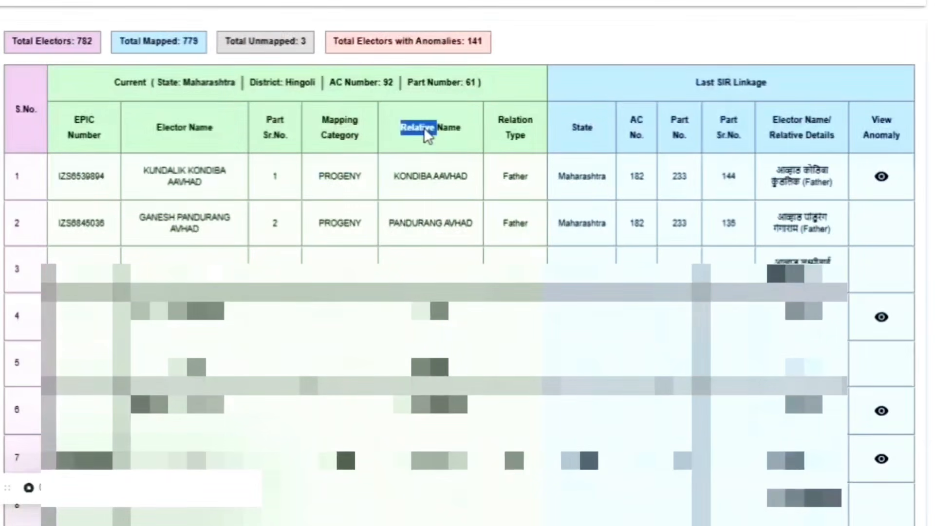
{"action": "triple_click", "coordinate": [514, 125]}
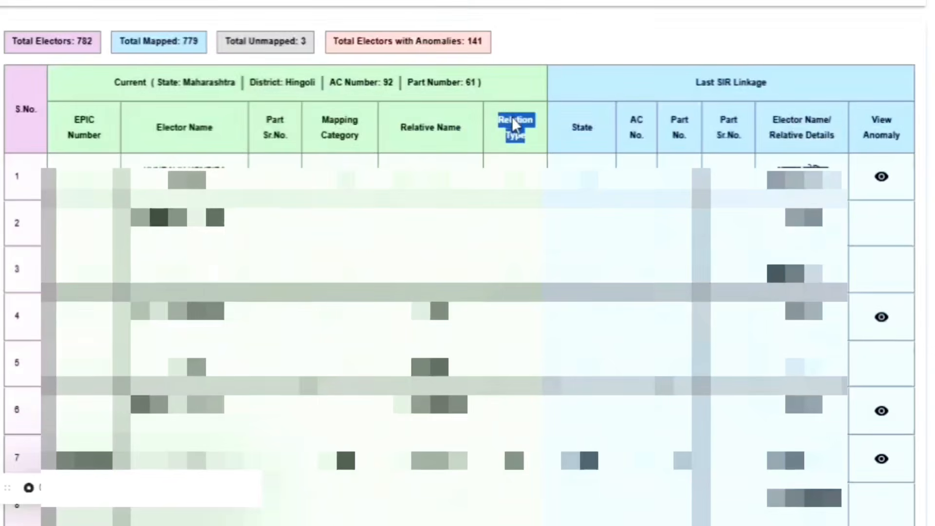
Compare the current heading with Last SIR Linkage and review its State, AC, Part and Elector Name/Relative Details columns, including the first elector's entry.
{"action": "left_click_drag", "start_coordinate": [105, 88], "coordinate": [151, 91]}
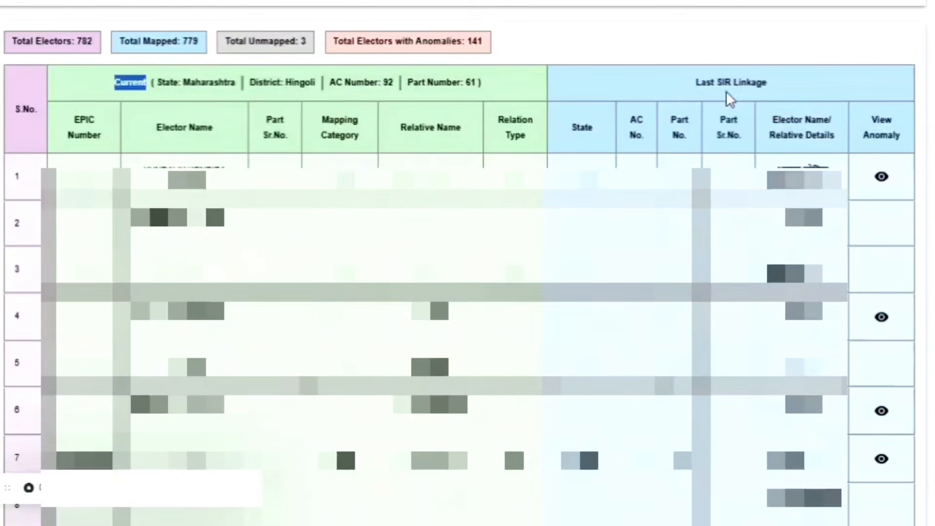
{"action": "left_click_drag", "start_coordinate": [691, 89], "coordinate": [773, 91]}
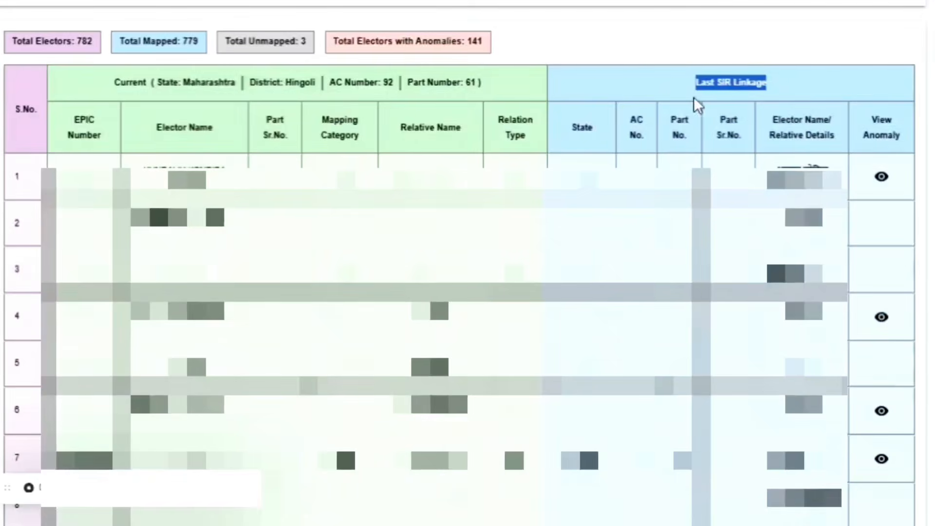
{"action": "double_click", "coordinate": [579, 130]}
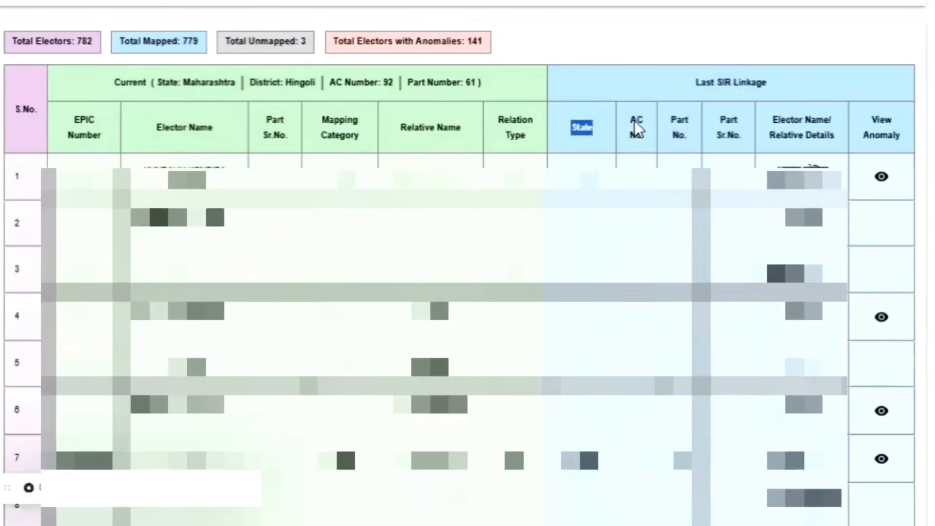
{"action": "left_click_drag", "start_coordinate": [634, 123], "coordinate": [836, 133]}
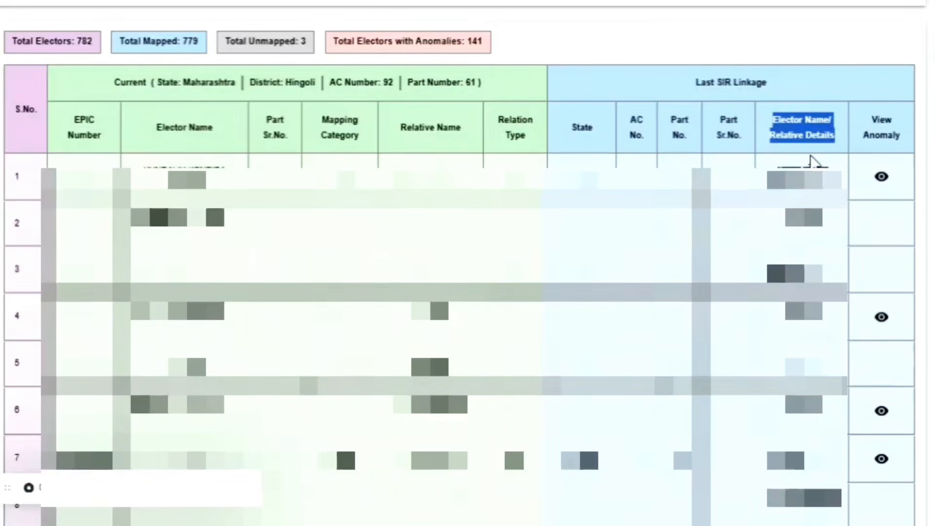
{"action": "left_click", "coordinate": [786, 175]}
{"action": "left_click_drag", "start_coordinate": [776, 170], "coordinate": [823, 182]}
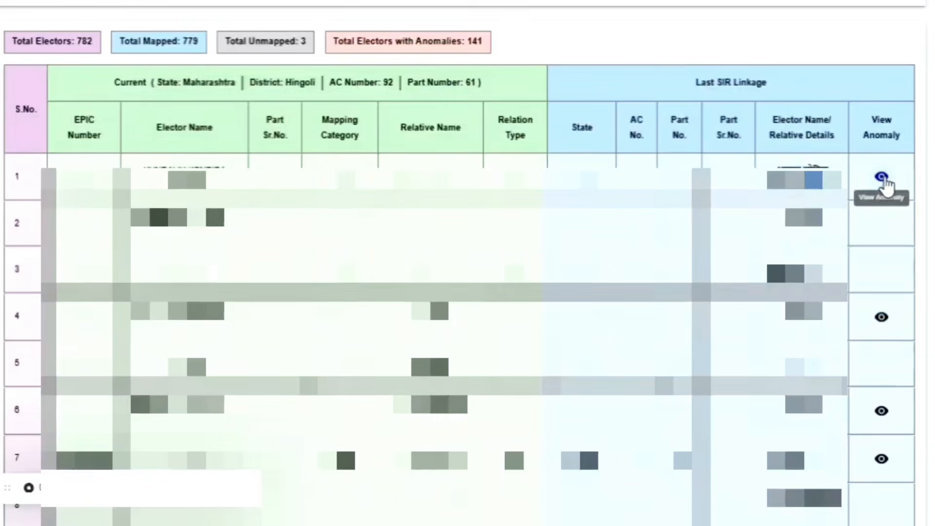
View the anomaly message for the first elector, close it, and look over the following rows of the mapping table.
{"action": "left_click", "coordinate": [881, 178]}
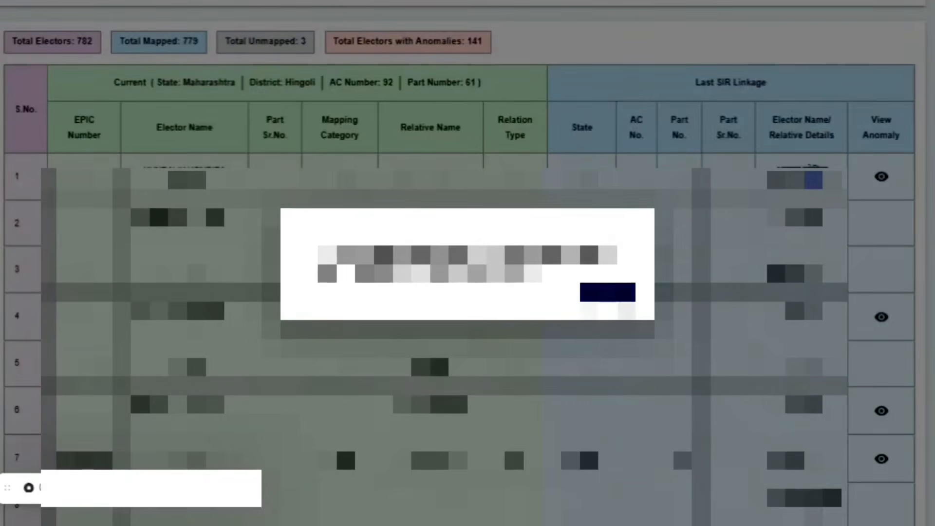
{"action": "key", "text": "Return"}
{"action": "scroll", "coordinate": [280, 119], "scroll_direction": "down", "scroll_amount": 4}
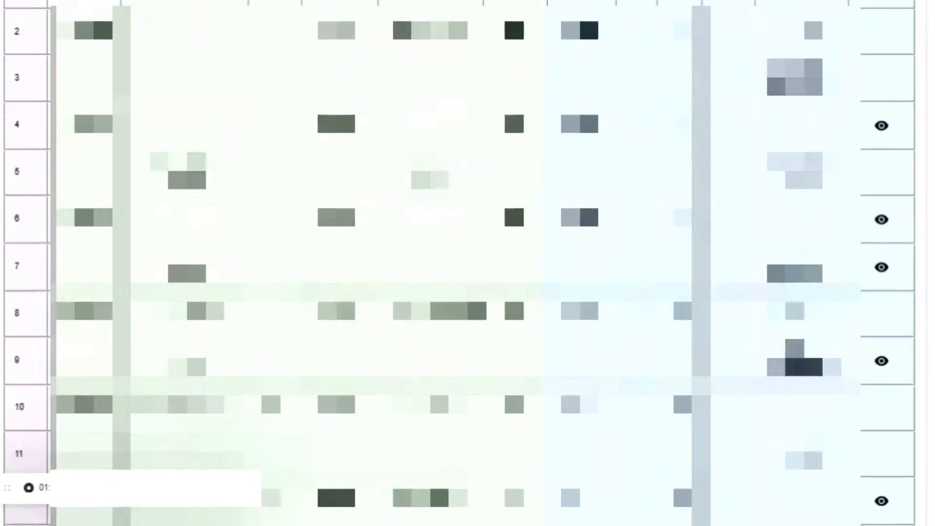
{"action": "scroll", "coordinate": [307, 191], "scroll_direction": "up", "scroll_amount": 8}
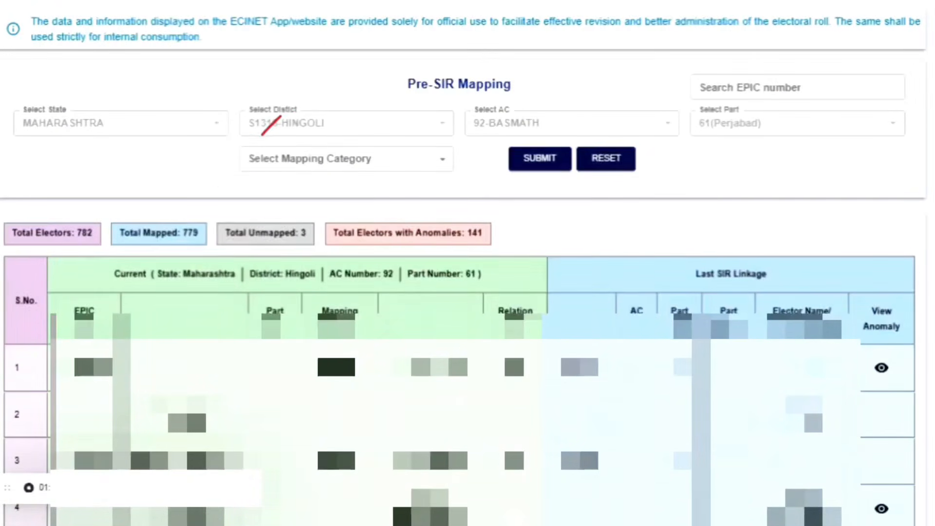
Filter the Pre-SIR mapping list by the mapping category SELF.
{"action": "left_click", "coordinate": [327, 165]}
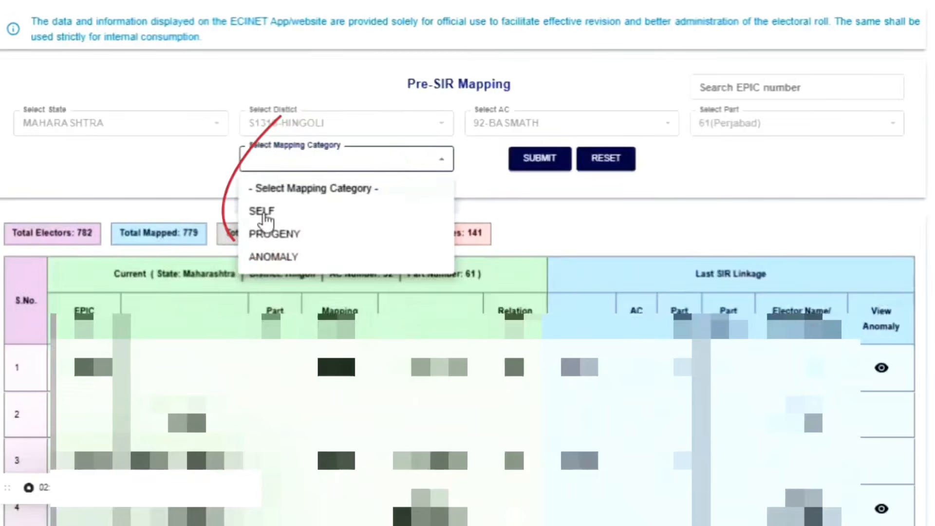
{"action": "left_click", "coordinate": [266, 220]}
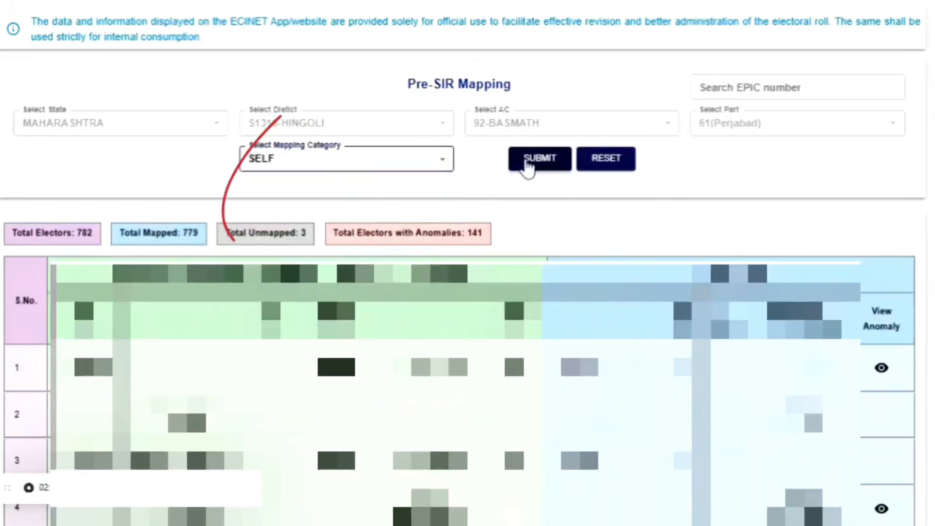
{"action": "left_click", "coordinate": [527, 166]}
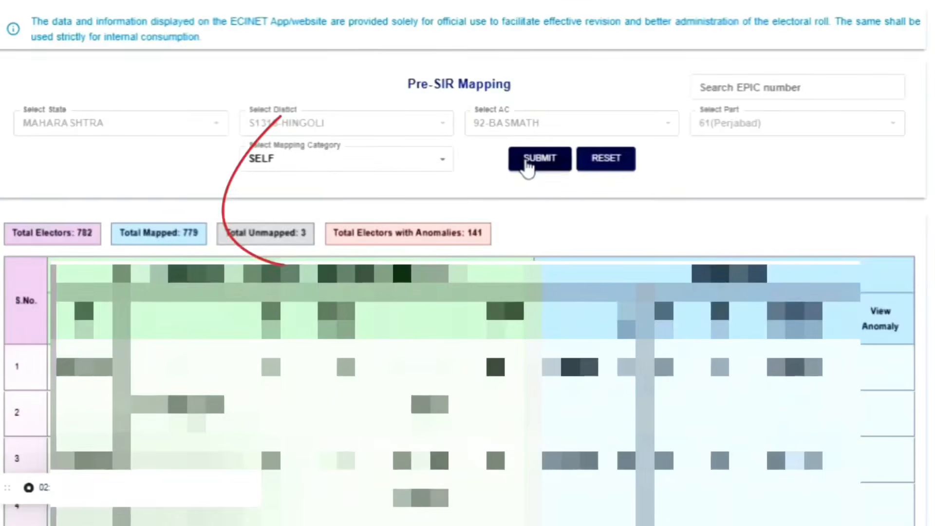
Show 100 rows per page and look through the electors mapped as SELF.
{"action": "scroll", "coordinate": [463, 263], "scroll_direction": "down", "scroll_amount": 2}
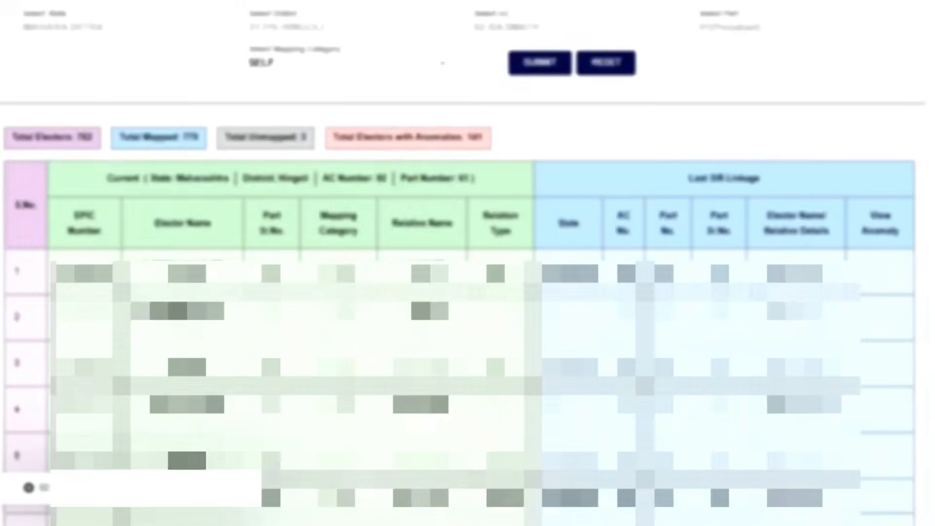
{"action": "scroll", "coordinate": [355, 358], "scroll_direction": "down", "scroll_amount": 8}
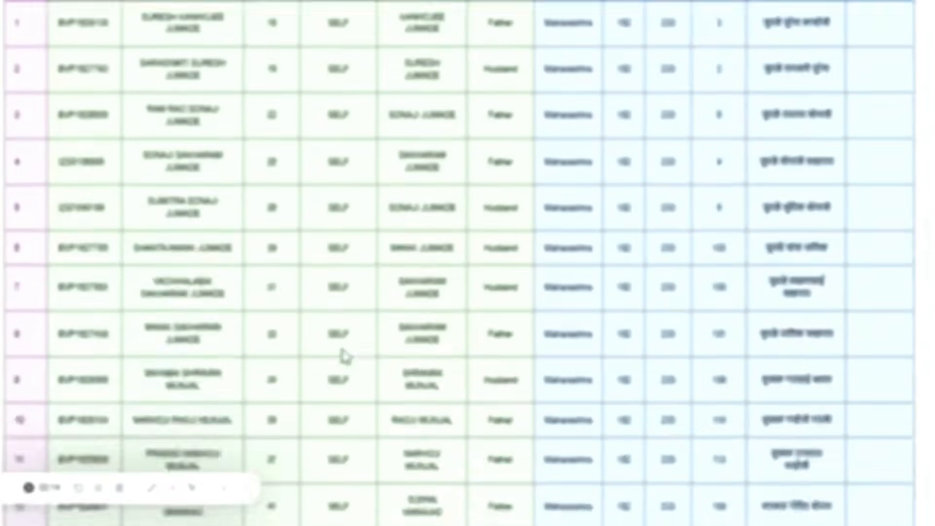
{"action": "scroll", "coordinate": [598, 380], "scroll_direction": "down", "scroll_amount": 12}
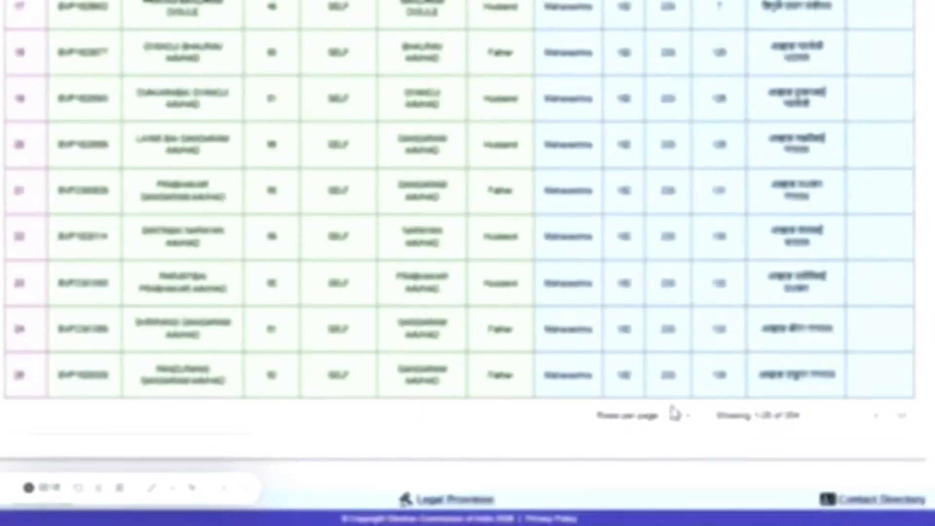
{"action": "left_click", "coordinate": [684, 419]}
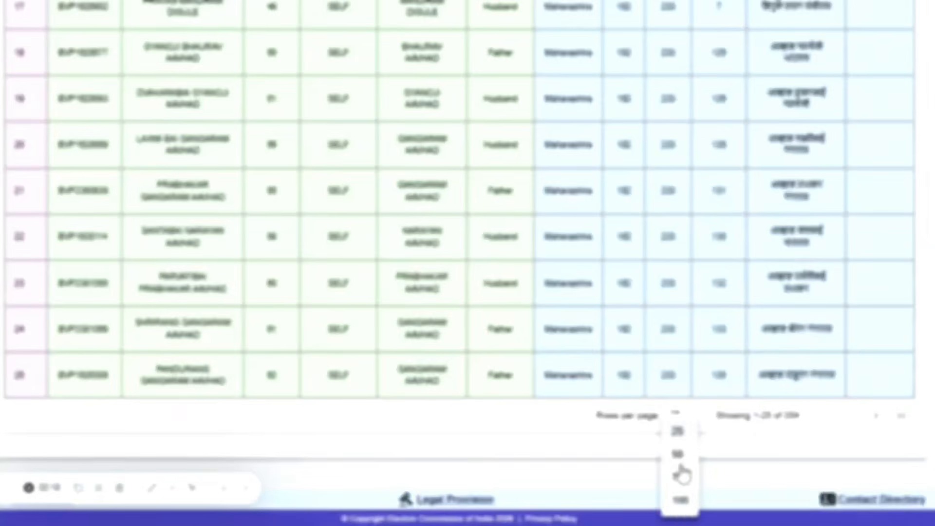
{"action": "left_click", "coordinate": [681, 503]}
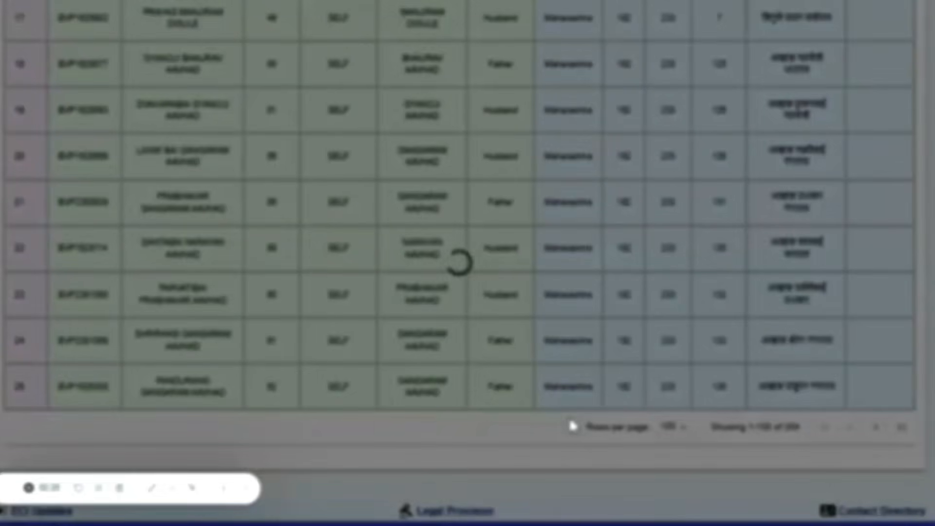
{"action": "scroll", "coordinate": [435, 358], "scroll_direction": "up", "scroll_amount": 15}
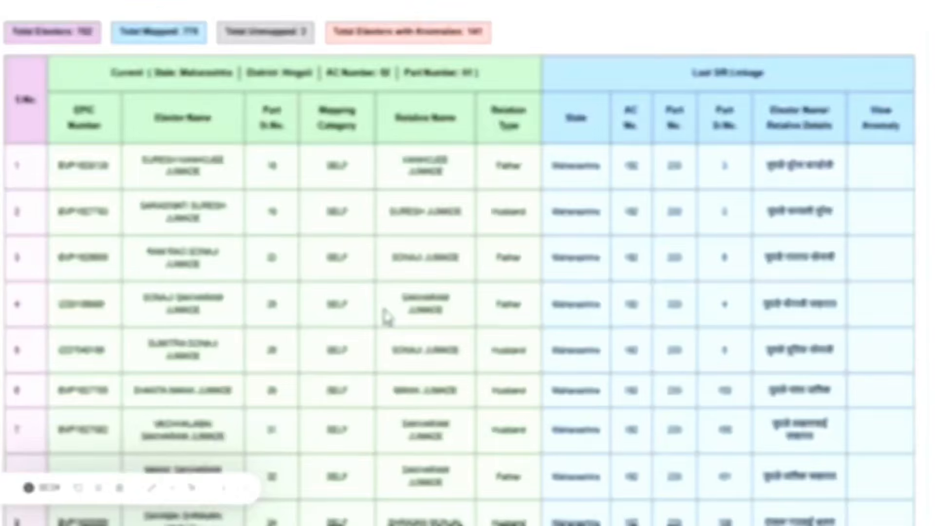
{"action": "scroll", "coordinate": [385, 316], "scroll_direction": "down", "scroll_amount": 15}
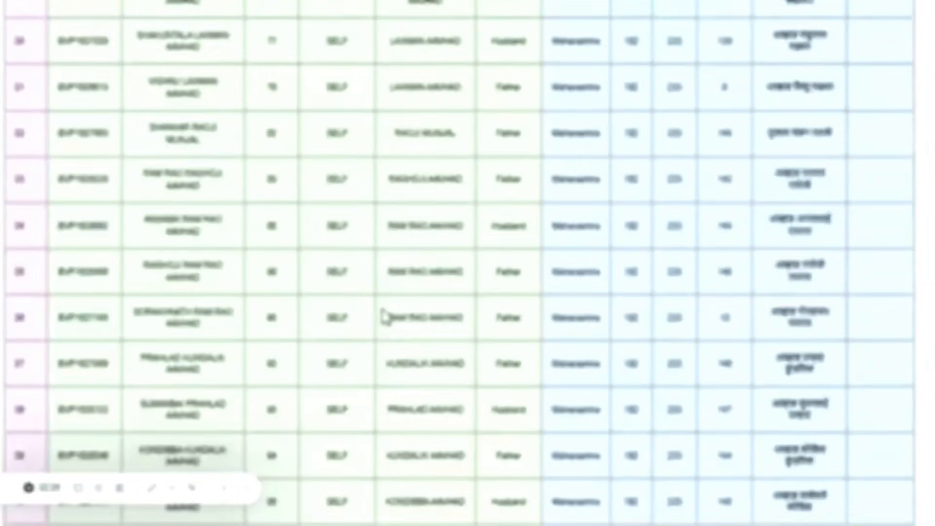
{"action": "scroll", "coordinate": [385, 317], "scroll_direction": "down", "scroll_amount": 20}
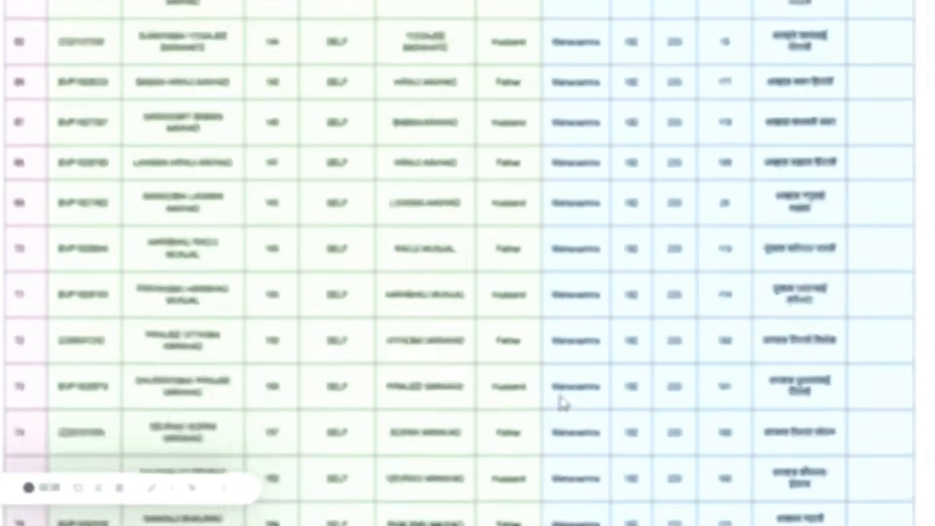
{"action": "scroll", "coordinate": [562, 402], "scroll_direction": "down", "scroll_amount": 20}
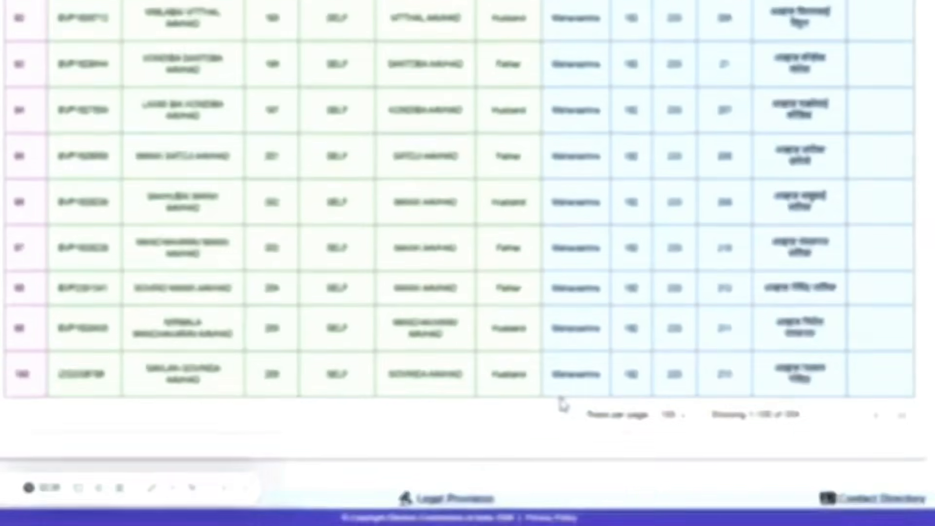
{"action": "scroll", "coordinate": [562, 402], "scroll_direction": "up", "scroll_amount": 20}
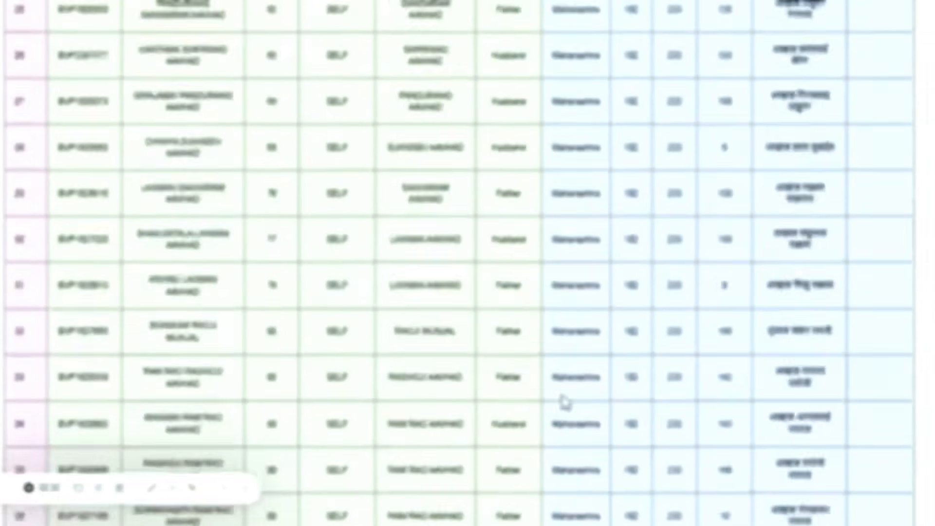
{"action": "scroll", "coordinate": [563, 401], "scroll_direction": "up", "scroll_amount": 20}
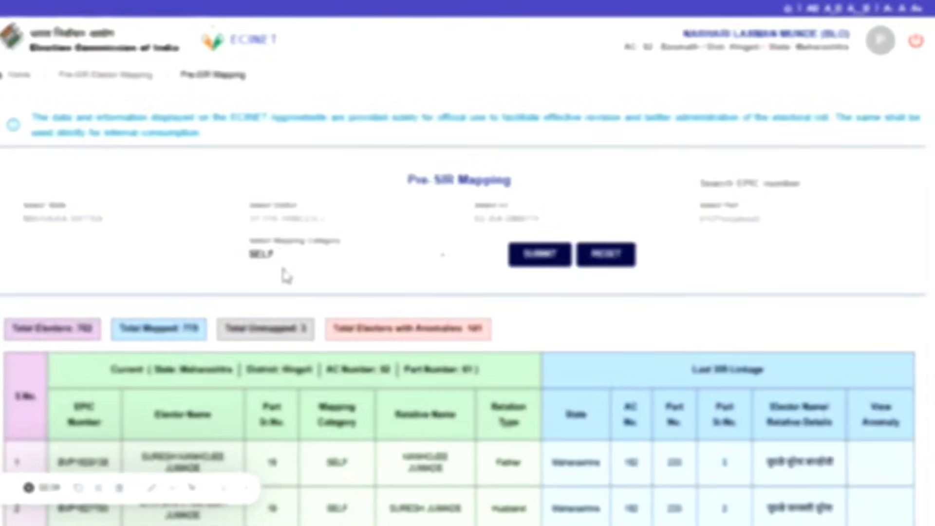
Filter the mapping list by the category PROGENY and look at the first electors listed.
{"action": "left_click", "coordinate": [282, 261]}
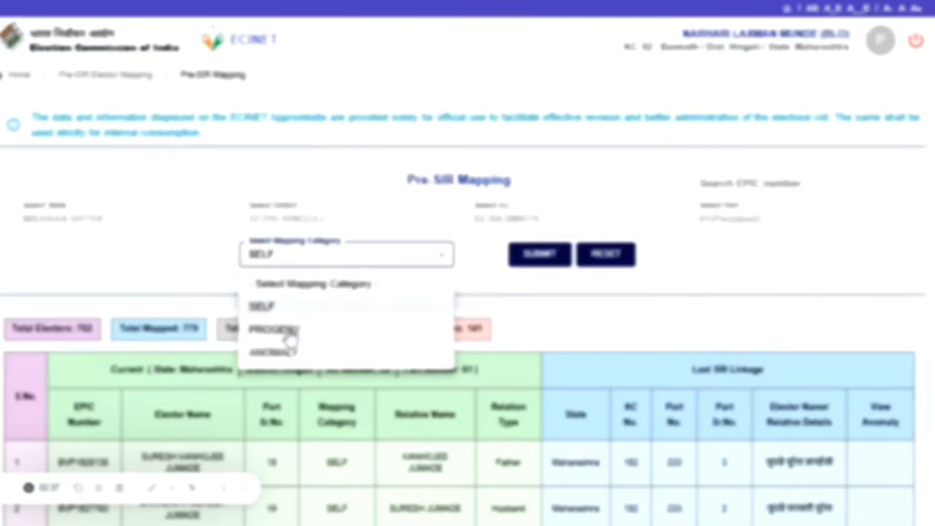
{"action": "left_click", "coordinate": [540, 264]}
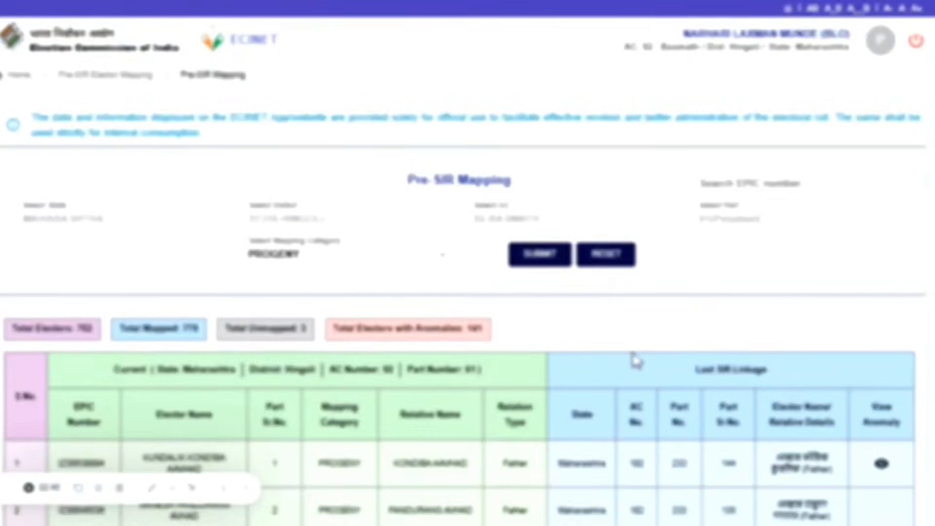
{"action": "scroll", "coordinate": [637, 360], "scroll_direction": "down", "scroll_amount": 3}
{"action": "scroll", "coordinate": [636, 362], "scroll_direction": "up", "scroll_amount": 3}
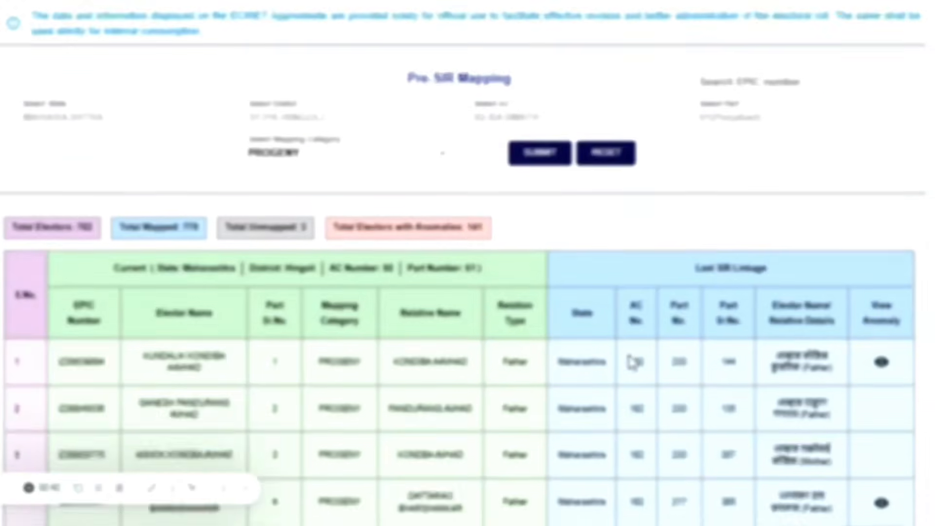
Filter the mapping list by the category ANOMALY and look over the electors listed.
{"action": "scroll", "coordinate": [582, 413], "scroll_direction": "down", "scroll_amount": 2}
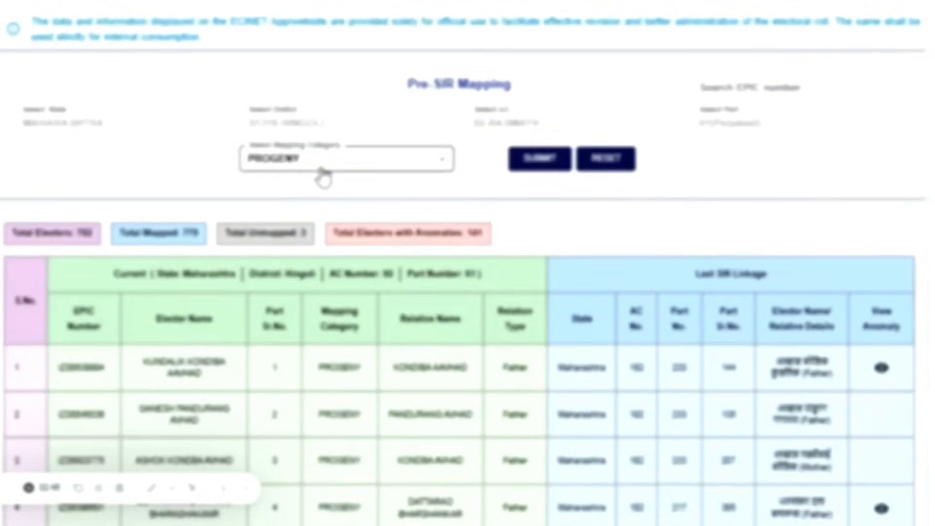
{"action": "left_click", "coordinate": [321, 168]}
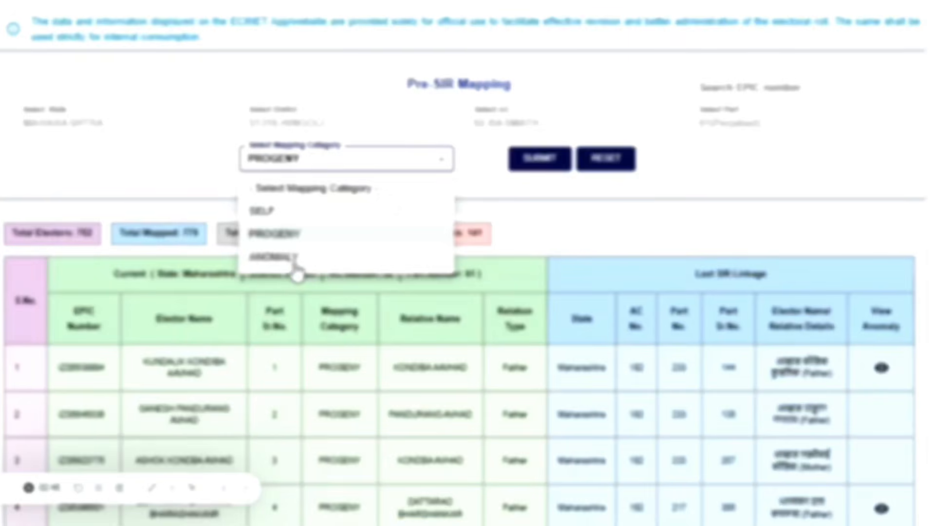
{"action": "left_click", "coordinate": [294, 262]}
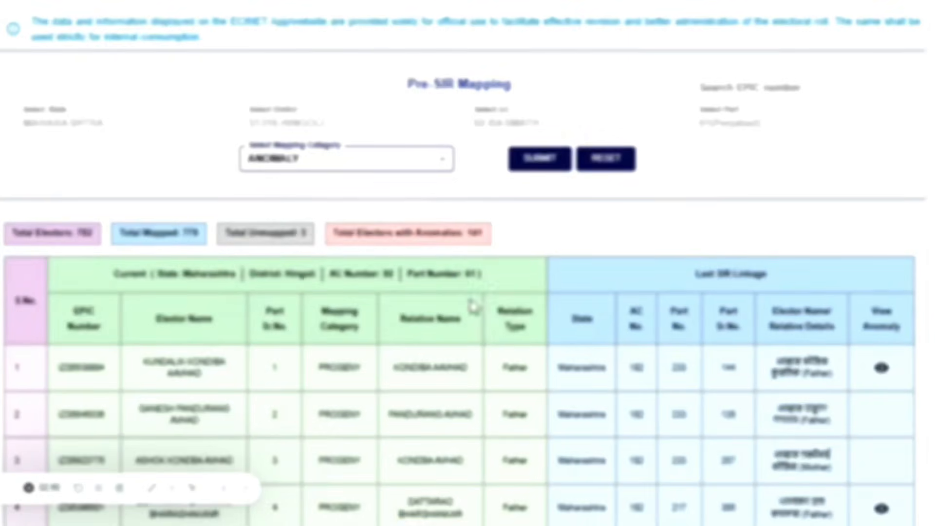
{"action": "left_click", "coordinate": [538, 162]}
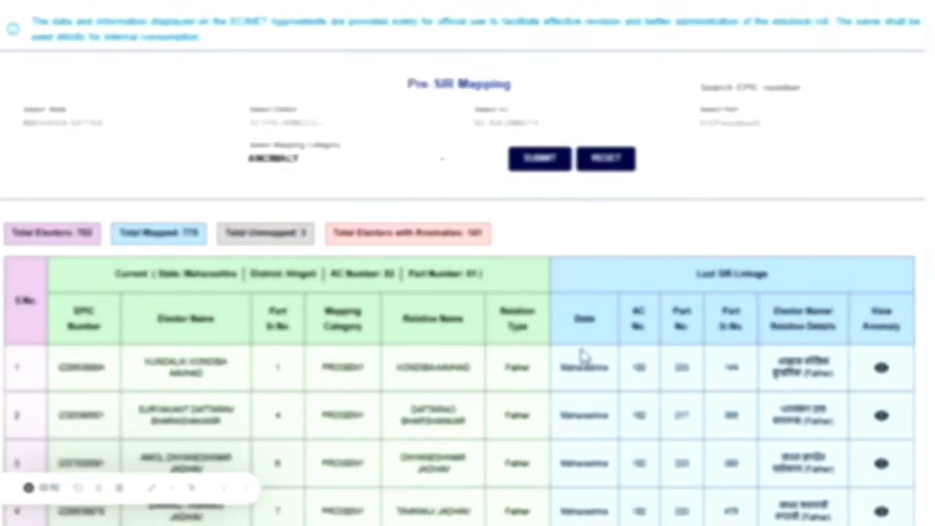
{"action": "scroll", "coordinate": [523, 319], "scroll_direction": "down", "scroll_amount": 4}
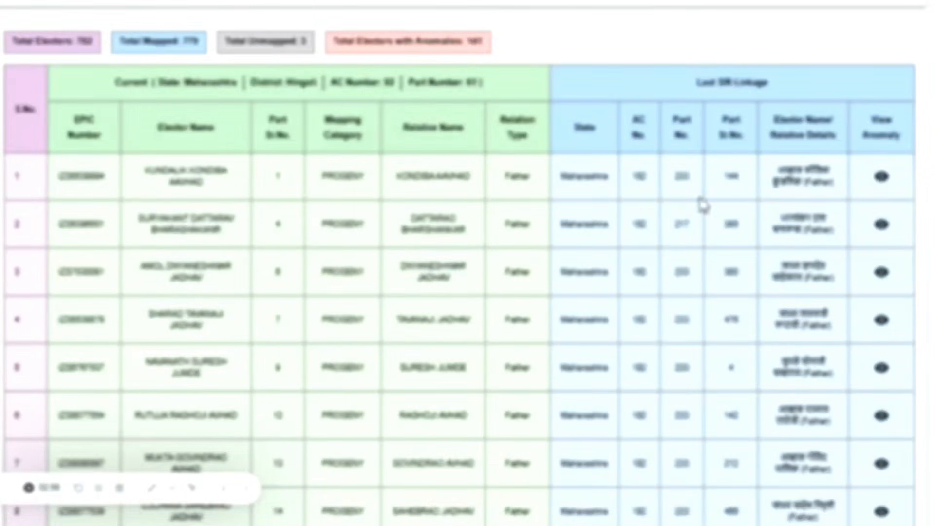
Check the mapping category and last SIR linkage of the first elector, and view the anomaly details of the first two electors.
{"action": "double_click", "coordinate": [333, 178]}
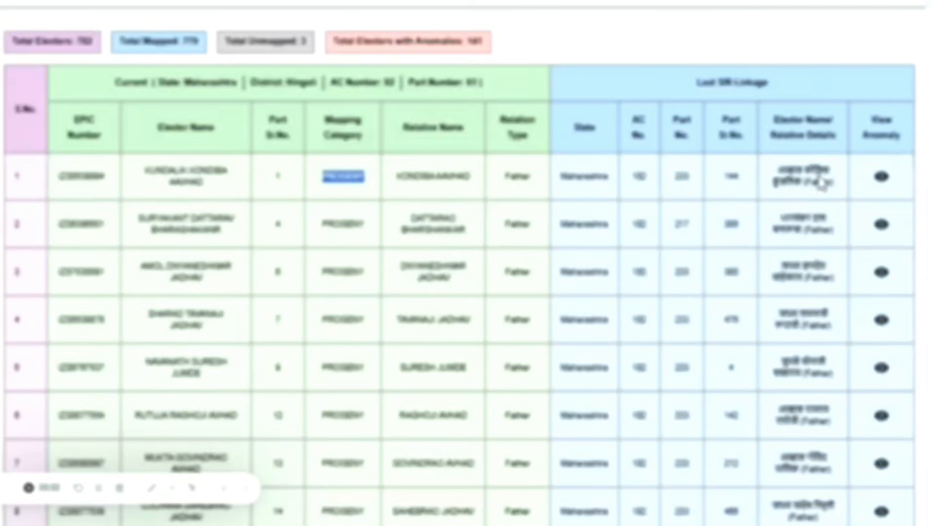
{"action": "left_click_drag", "start_coordinate": [775, 170], "coordinate": [804, 191]}
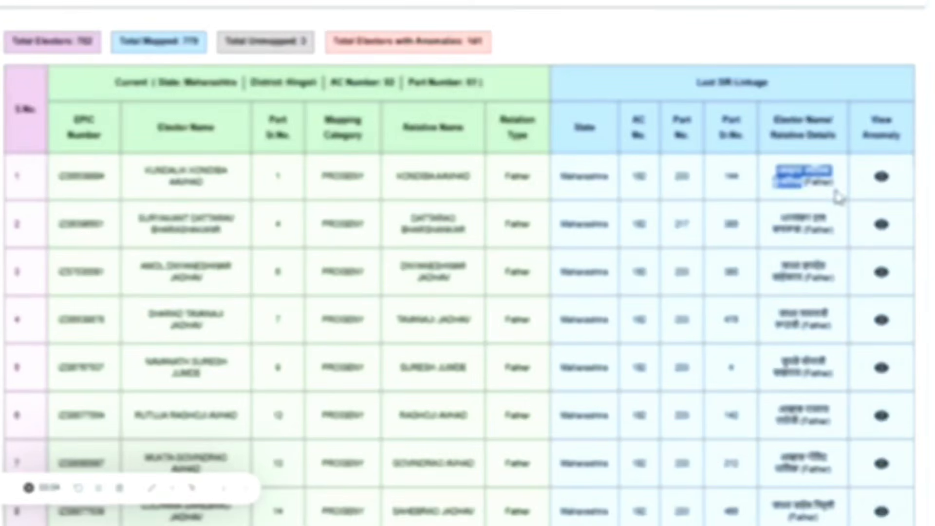
{"action": "double_click", "coordinate": [818, 187]}
{"action": "left_click", "coordinate": [882, 182]}
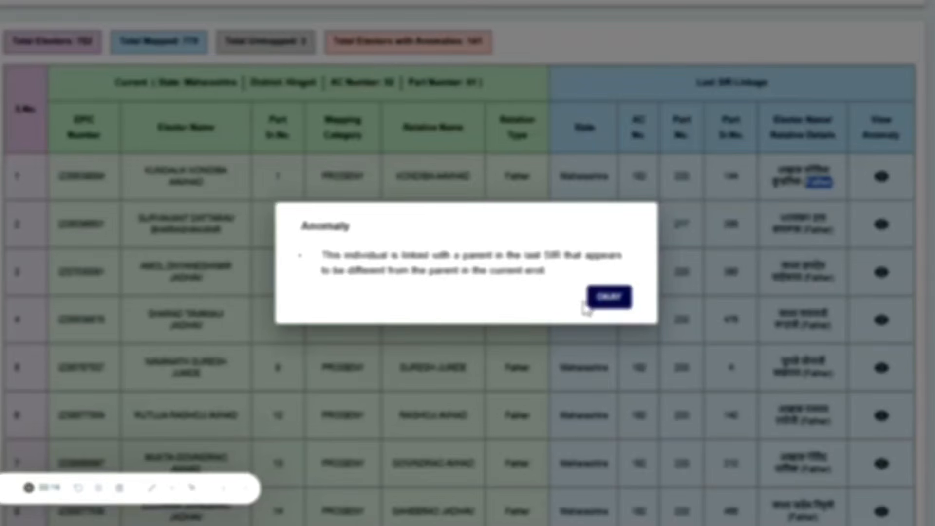
{"action": "left_click", "coordinate": [609, 298]}
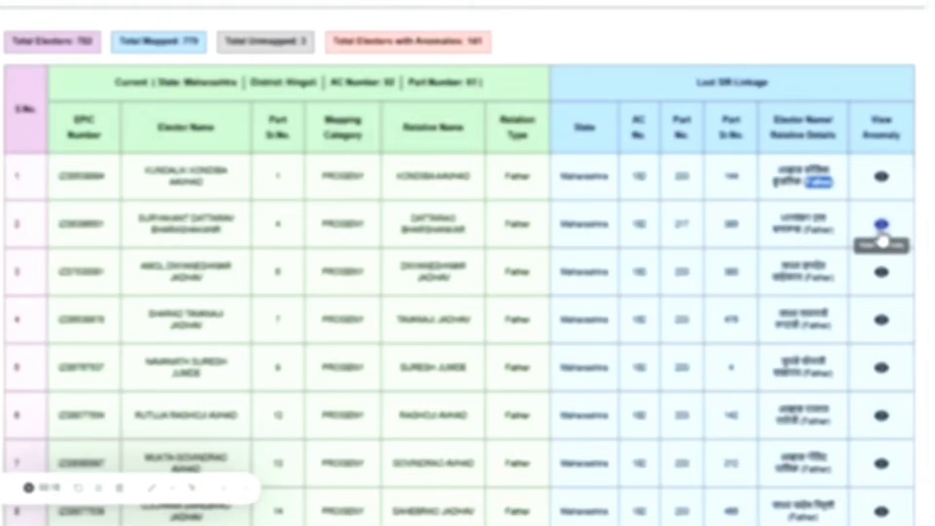
{"action": "left_click", "coordinate": [883, 228]}
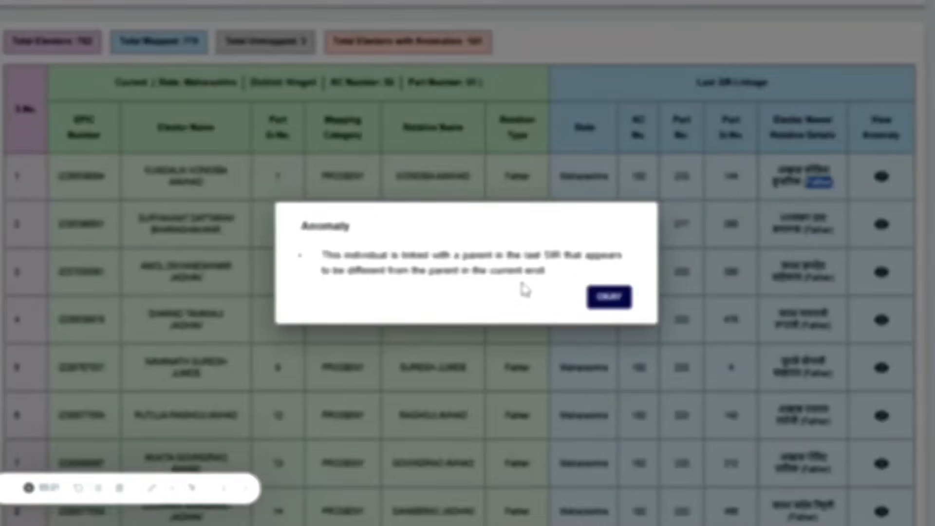
{"action": "left_click", "coordinate": [611, 298]}
Show 100 rows per page and look through the electors listed with anomalies.
{"action": "scroll", "coordinate": [803, 336], "scroll_direction": "down", "scroll_amount": 4}
{"action": "scroll", "coordinate": [812, 344], "scroll_direction": "down", "scroll_amount": 15}
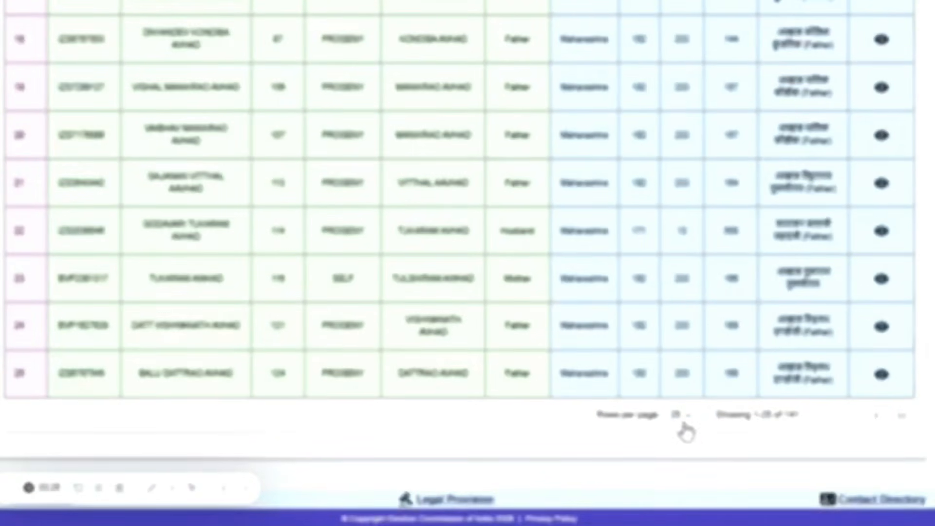
{"action": "left_click", "coordinate": [681, 423]}
{"action": "left_click", "coordinate": [682, 501]}
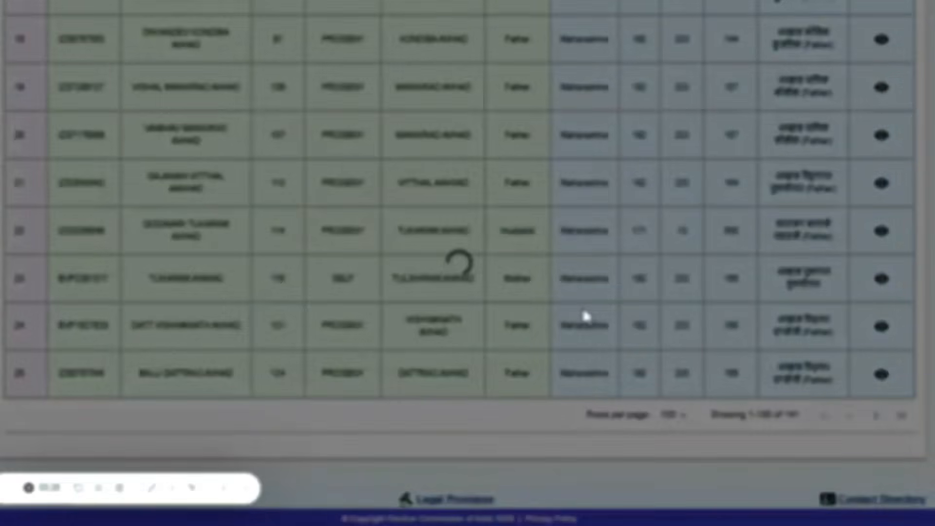
{"action": "scroll", "coordinate": [586, 315], "scroll_direction": "down", "scroll_amount": 20}
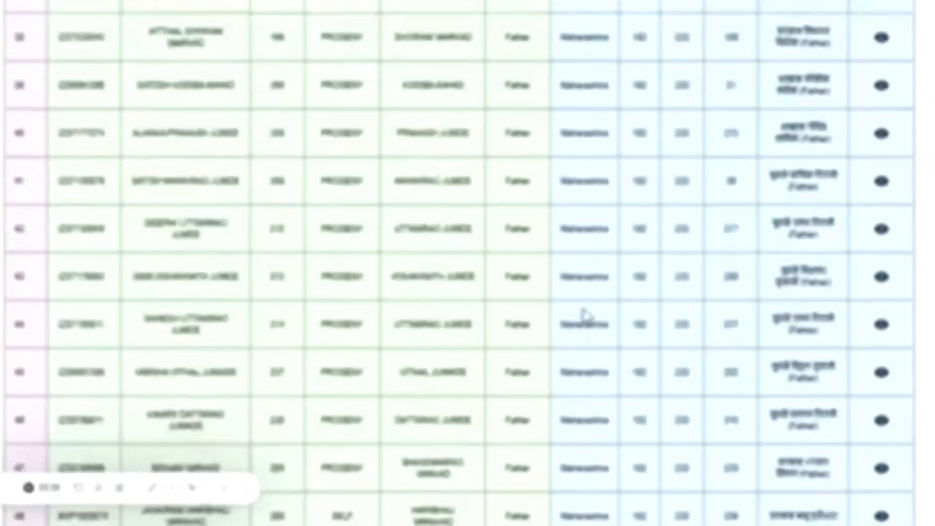
{"action": "scroll", "coordinate": [586, 315], "scroll_direction": "down", "scroll_amount": 20}
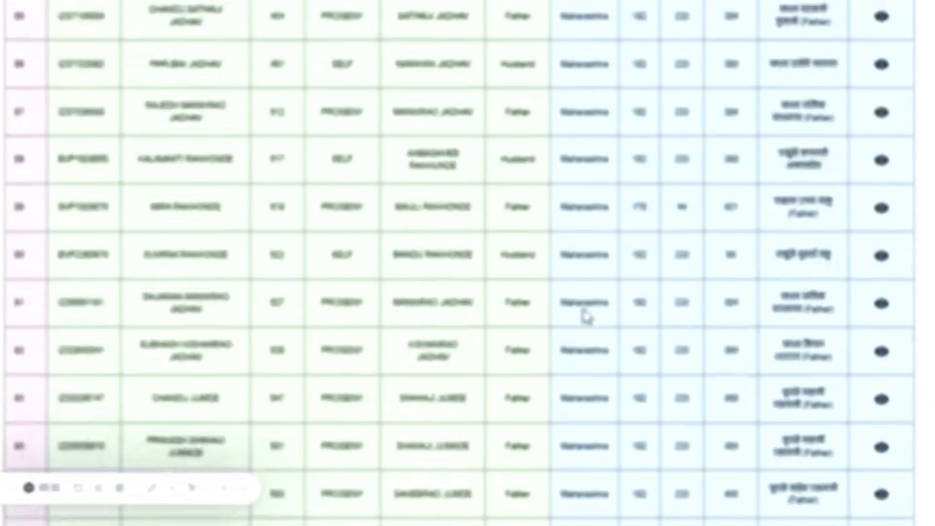
{"action": "scroll", "coordinate": [586, 316], "scroll_direction": "up", "scroll_amount": 20}
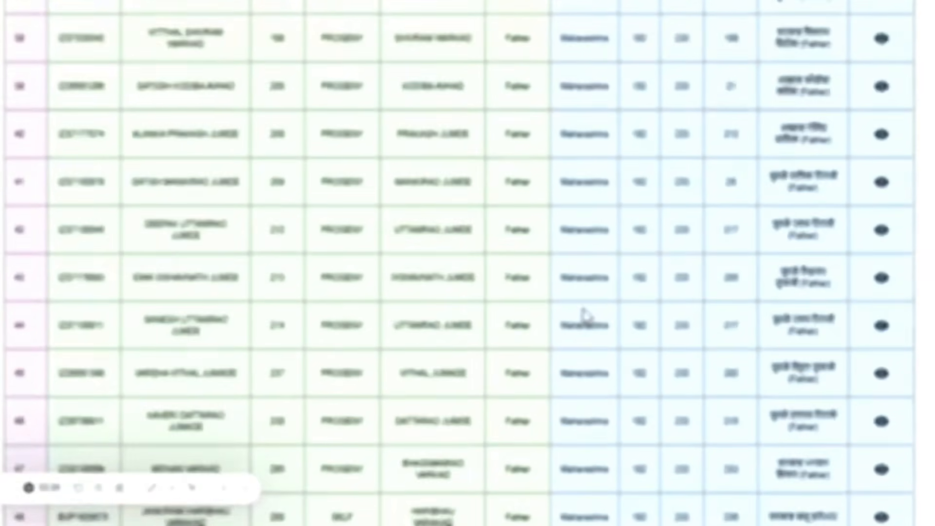
{"action": "scroll", "coordinate": [586, 316], "scroll_direction": "up", "scroll_amount": 14}
{"action": "scroll", "coordinate": [589, 313], "scroll_direction": "down", "scroll_amount": 20}
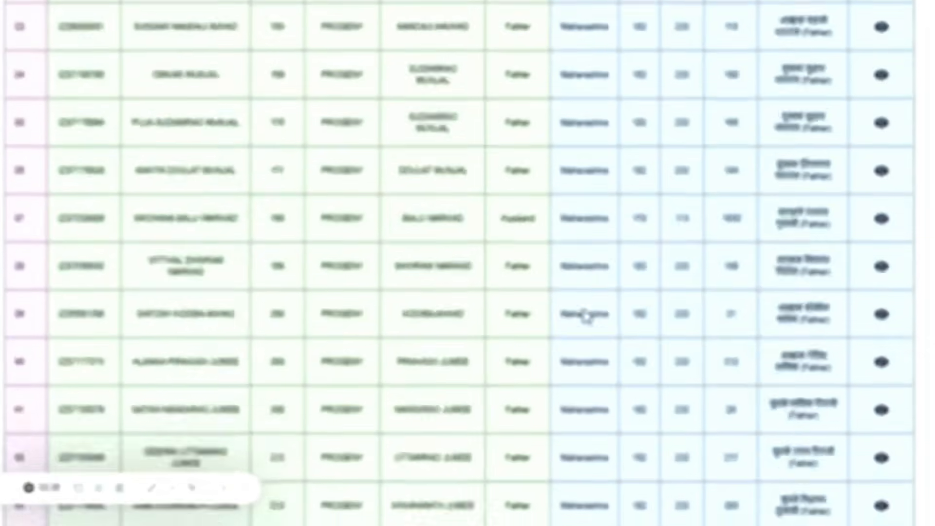
{"action": "scroll", "coordinate": [413, 373], "scroll_direction": "down", "scroll_amount": 20}
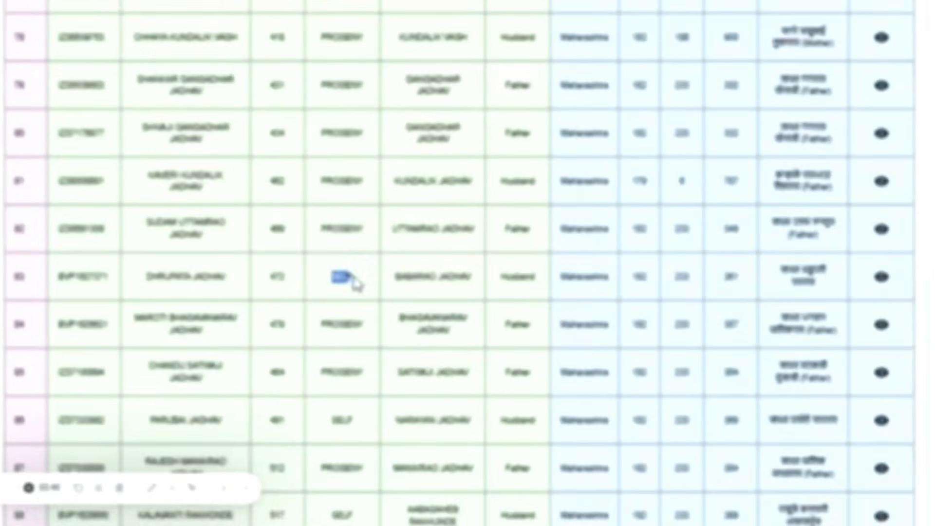
Check the last SIR details of the SELF-mapped elector in row 83 and look over the remaining anomaly rows.
{"action": "left_click_drag", "start_coordinate": [781, 268], "coordinate": [821, 294]}
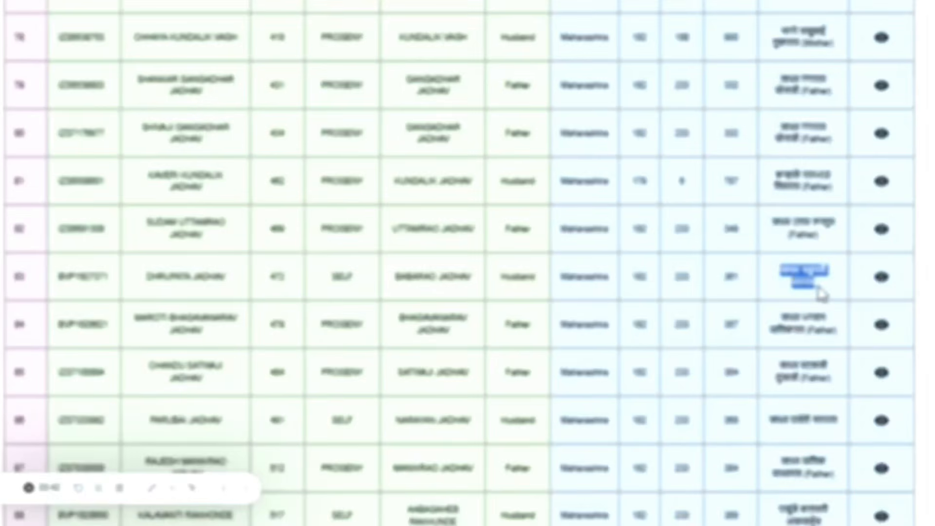
{"action": "scroll", "coordinate": [519, 336], "scroll_direction": "down", "scroll_amount": 15}
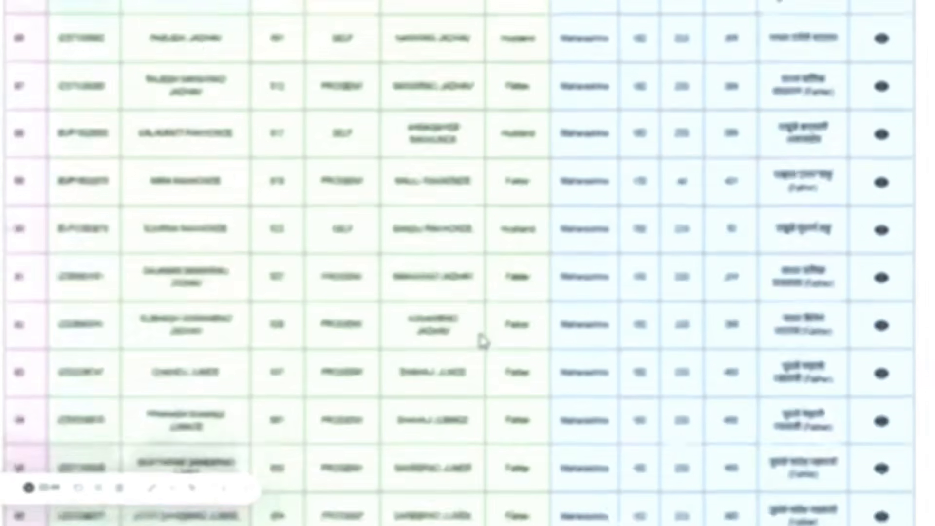
{"action": "scroll", "coordinate": [482, 341], "scroll_direction": "up", "scroll_amount": 20}
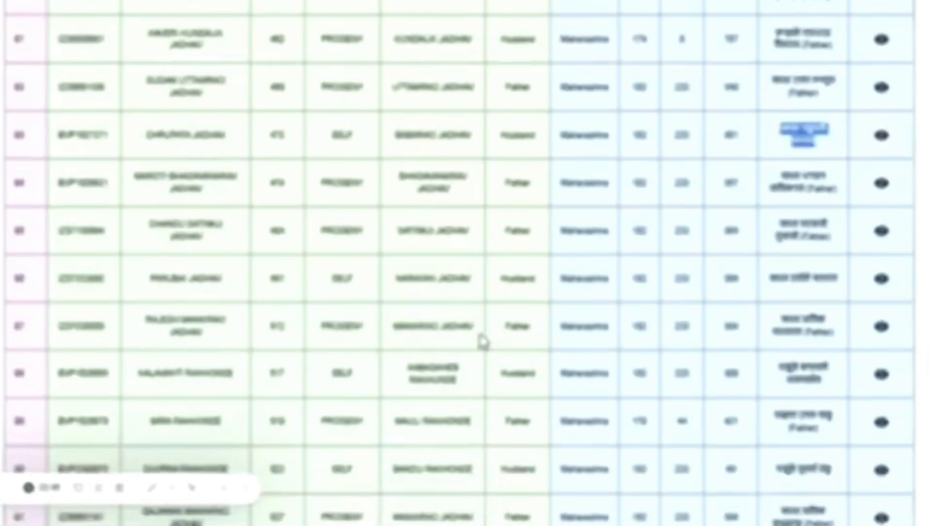
{"action": "scroll", "coordinate": [482, 340], "scroll_direction": "up", "scroll_amount": 20}
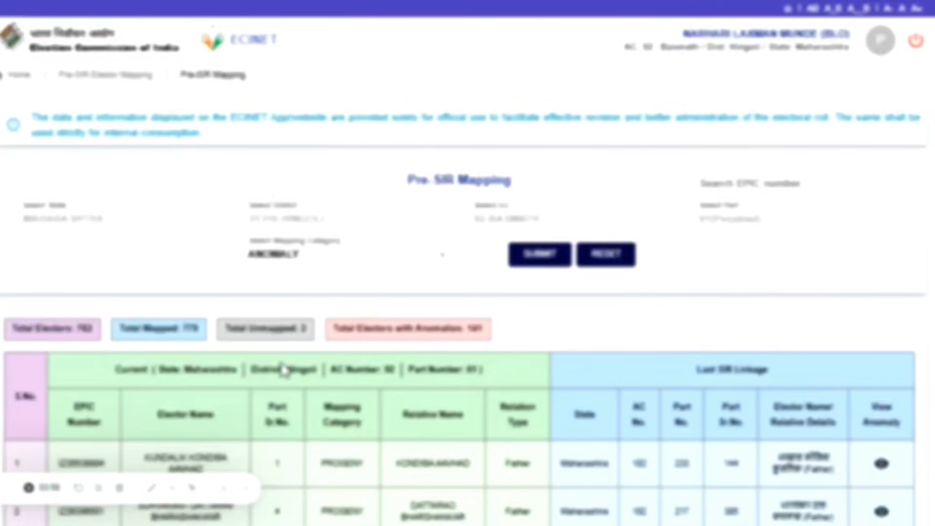
{"action": "scroll", "coordinate": [364, 389], "scroll_direction": "down", "scroll_amount": 8}
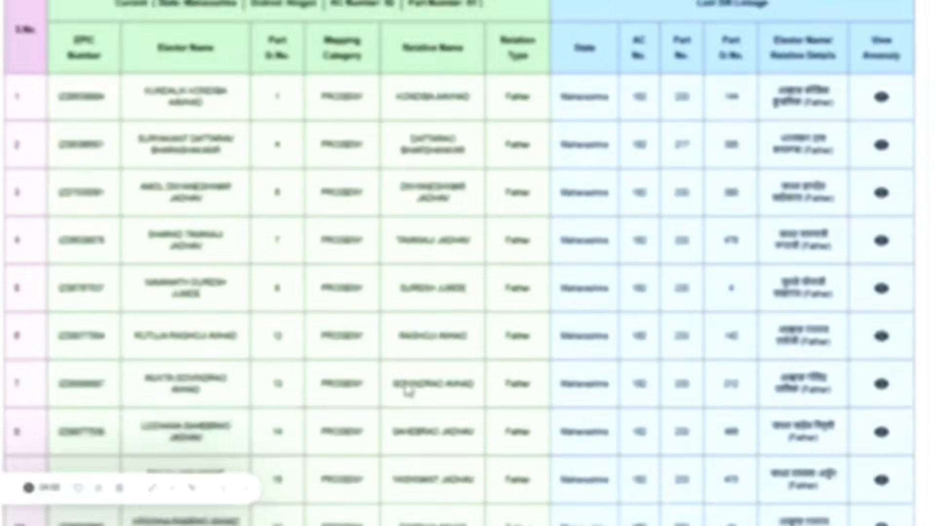
{"action": "scroll", "coordinate": [408, 388], "scroll_direction": "down", "scroll_amount": 10}
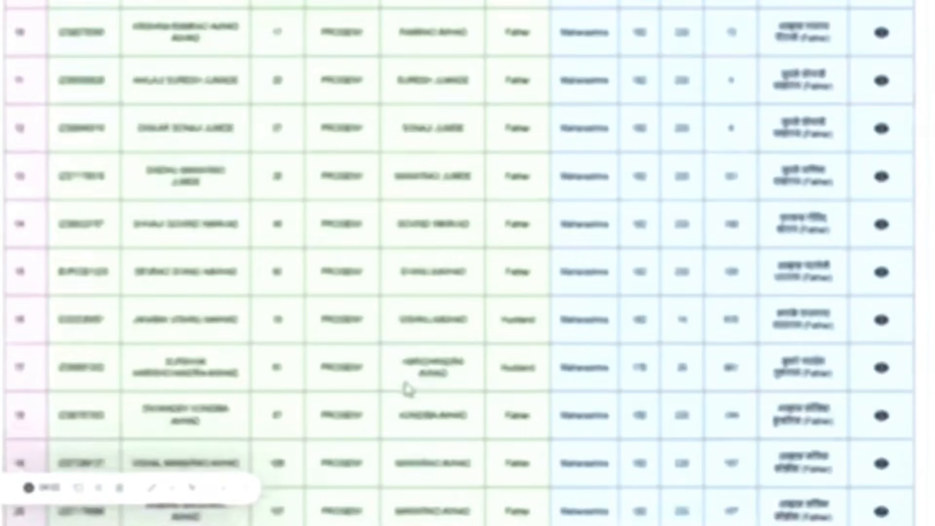
{"action": "scroll", "coordinate": [408, 388], "scroll_direction": "up", "scroll_amount": 15}
{"action": "scroll", "coordinate": [408, 388], "scroll_direction": "up", "scroll_amount": 3}
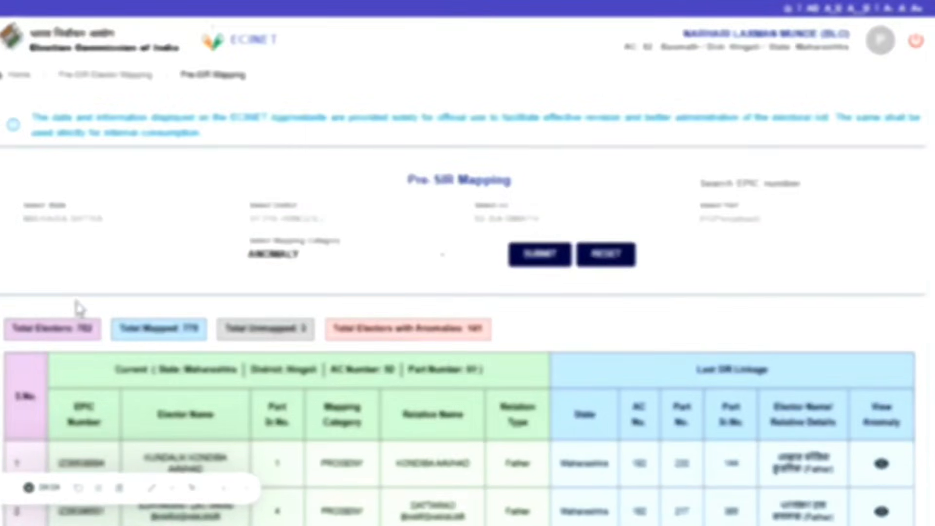
Highlight the elector totals and the table's column headings to review them.
{"action": "left_click_drag", "start_coordinate": [7, 335], "coordinate": [494, 339]}
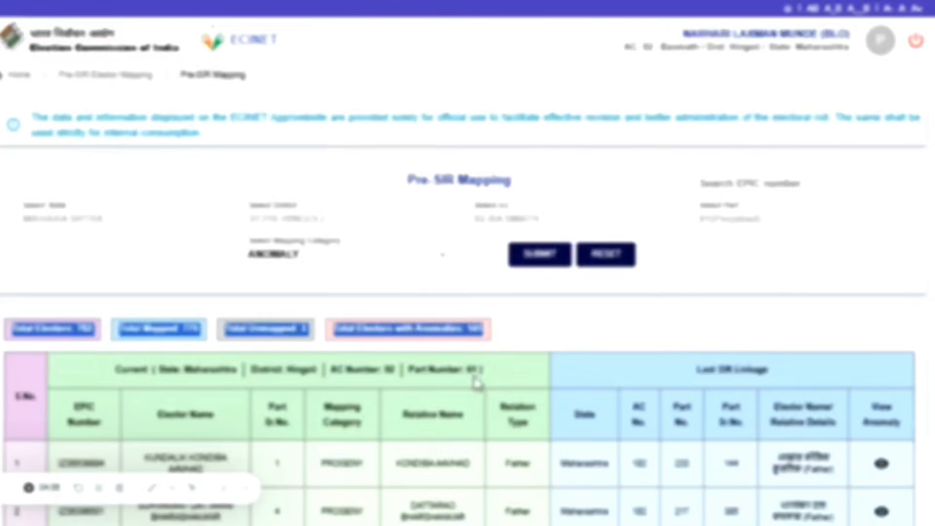
{"action": "left_click", "coordinate": [146, 414]}
{"action": "left_click_drag", "start_coordinate": [30, 382], "coordinate": [895, 436]}
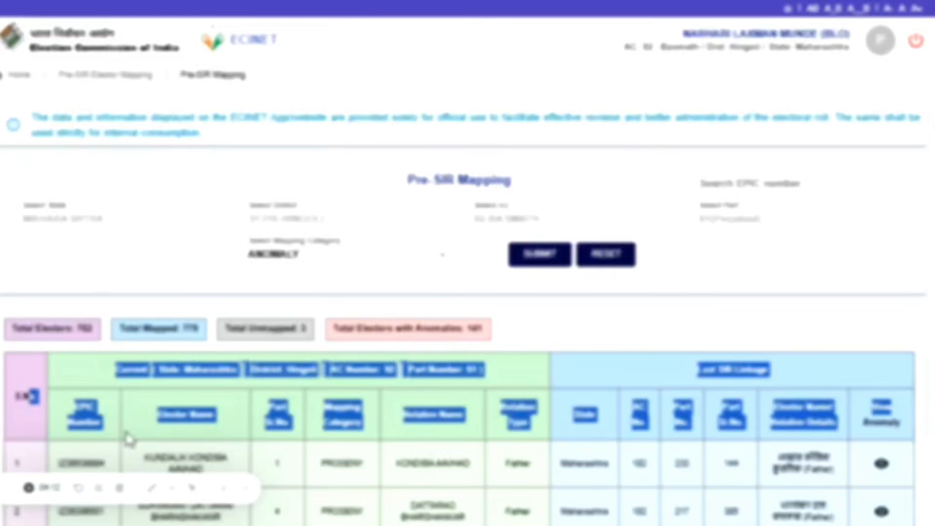
{"action": "left_click", "coordinate": [464, 395]}
Clear the ANOMALY mapping category and reload the list with all electors.
{"action": "scroll", "coordinate": [467, 395], "scroll_direction": "down", "scroll_amount": 2}
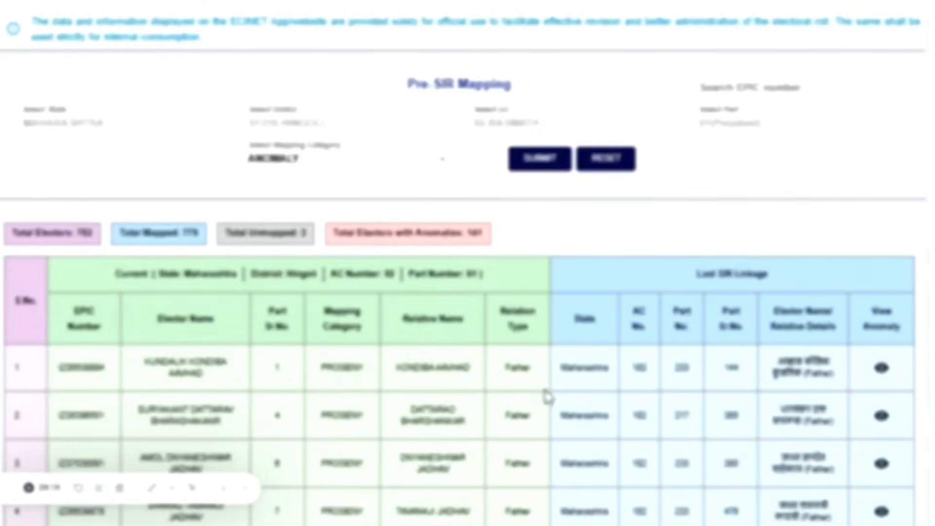
{"action": "left_click", "coordinate": [302, 163]}
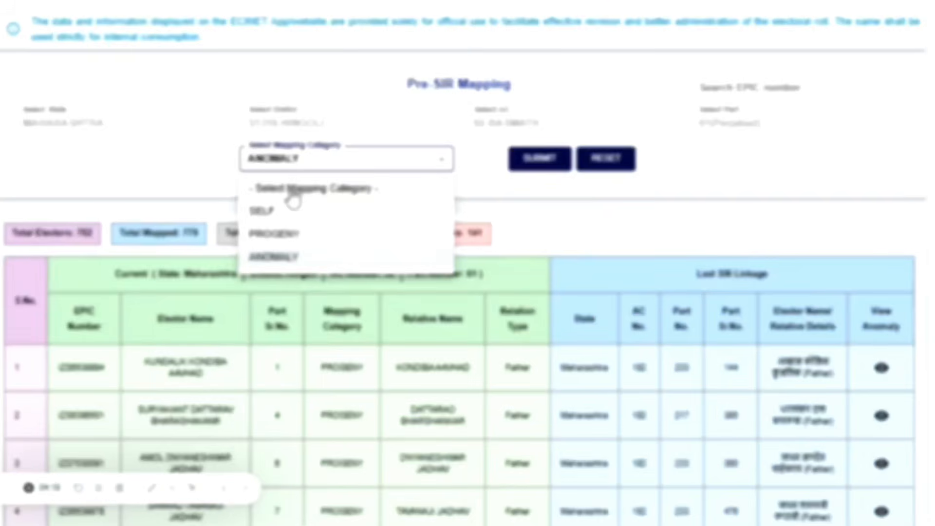
{"action": "left_click", "coordinate": [311, 188]}
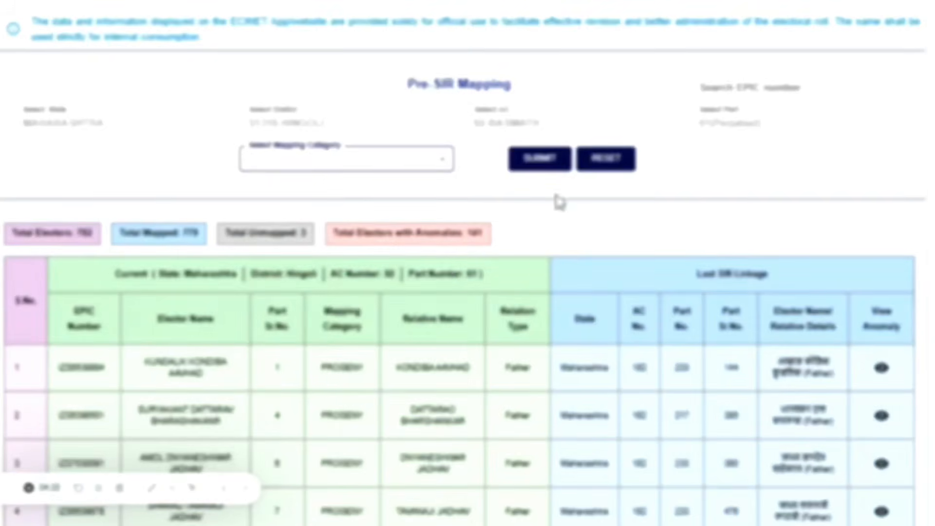
{"action": "left_click", "coordinate": [541, 163]}
Show 100 rows per page and select the whole table from its headings to the last row.
{"action": "scroll", "coordinate": [595, 368], "scroll_direction": "down", "scroll_amount": 4}
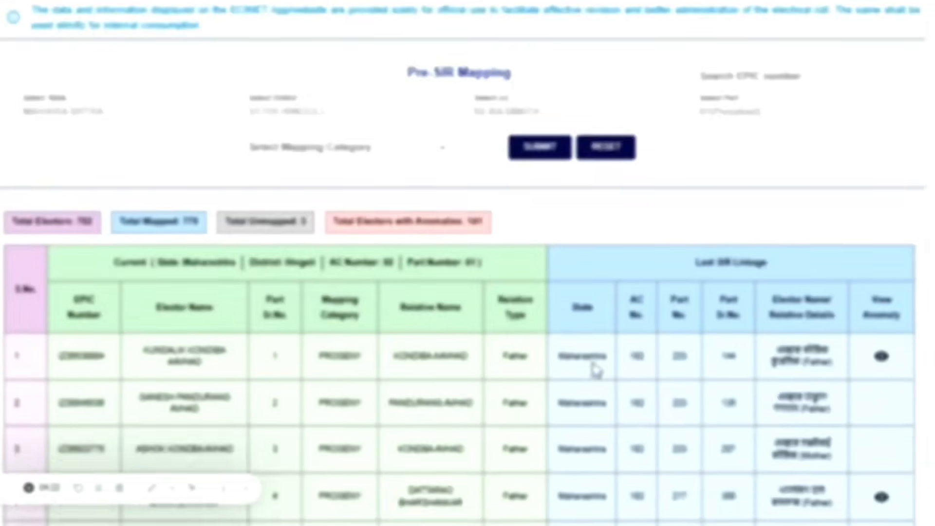
{"action": "scroll", "coordinate": [595, 372], "scroll_direction": "down", "scroll_amount": 15}
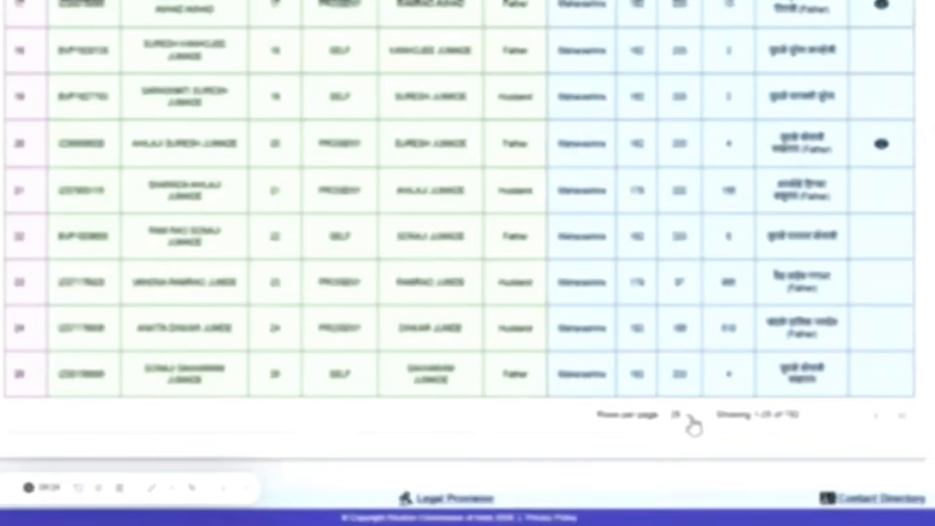
{"action": "left_click", "coordinate": [695, 431]}
{"action": "left_click", "coordinate": [680, 498]}
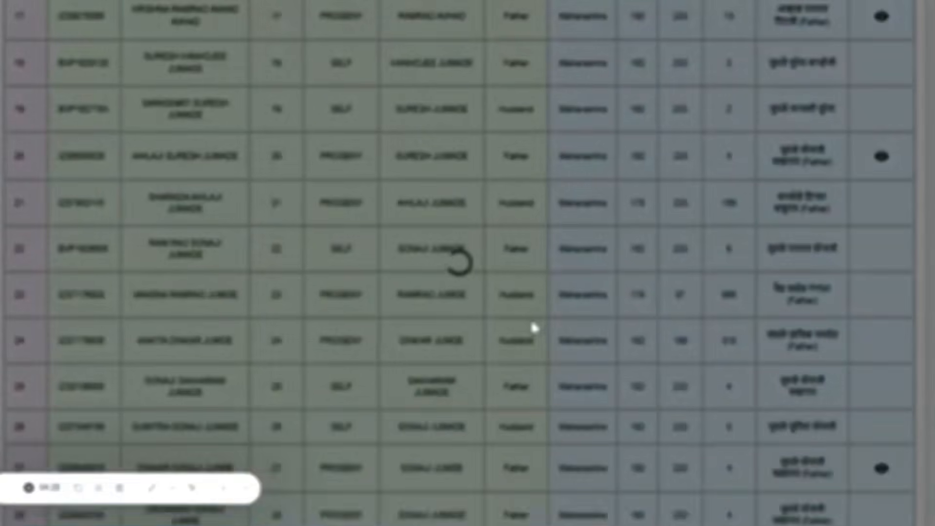
{"action": "scroll", "coordinate": [382, 365], "scroll_direction": "up", "scroll_amount": 15}
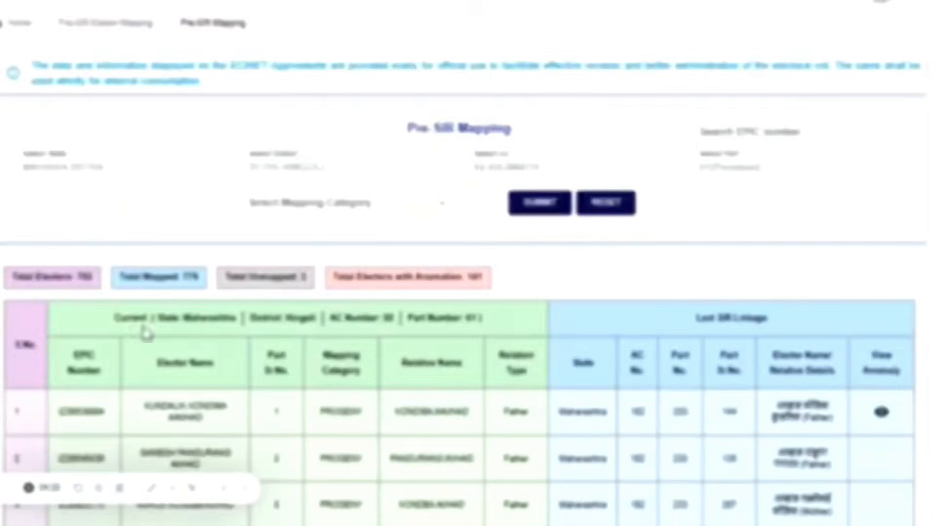
{"action": "left_click_drag", "start_coordinate": [24, 335], "coordinate": [882, 392]}
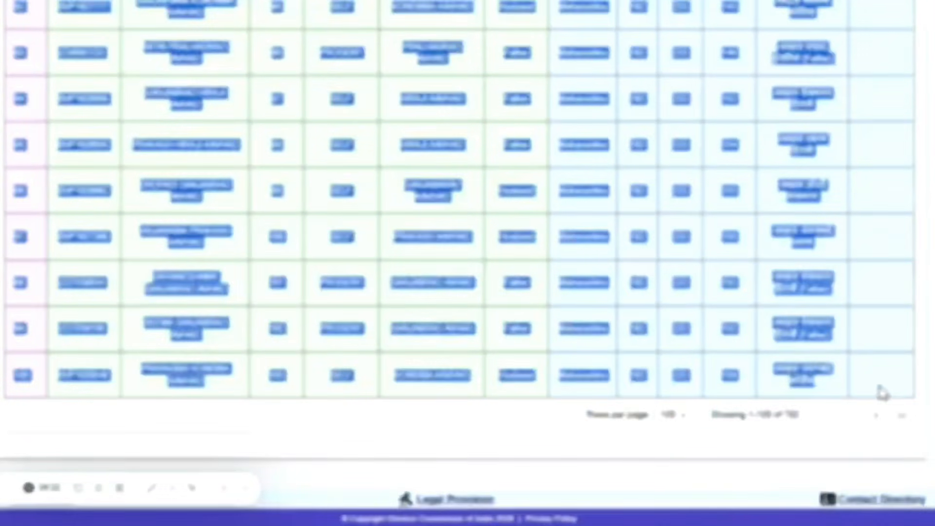